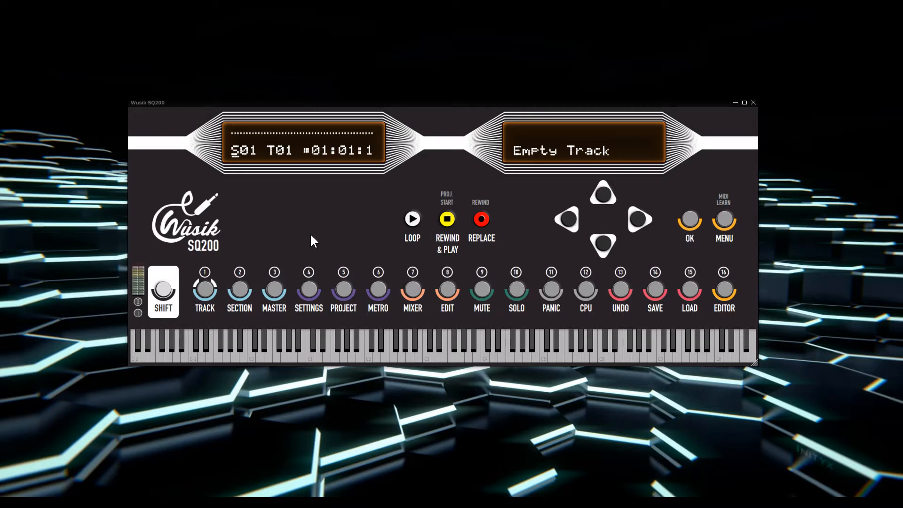
# Step: Open the audio and MIDI device setup and choose Windows Audio as the audio device type
pyautogui.click(190, 210)
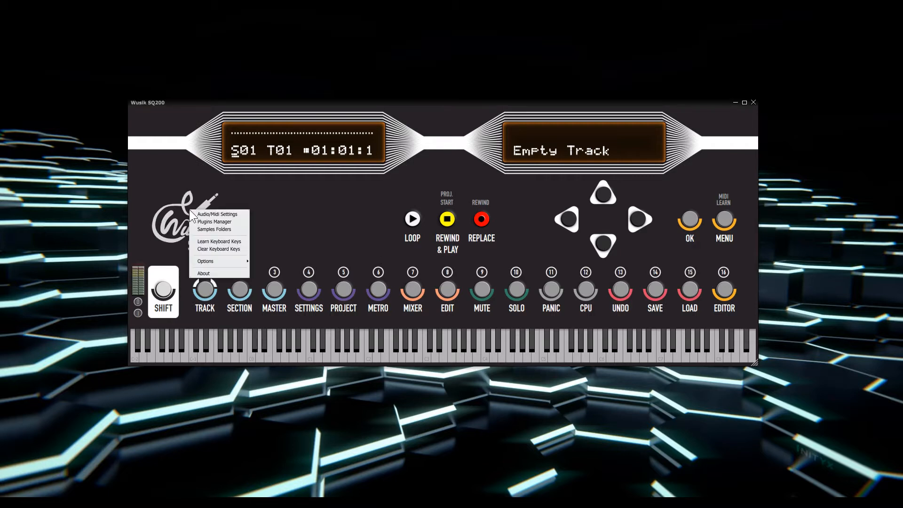
pyautogui.click(242, 213)
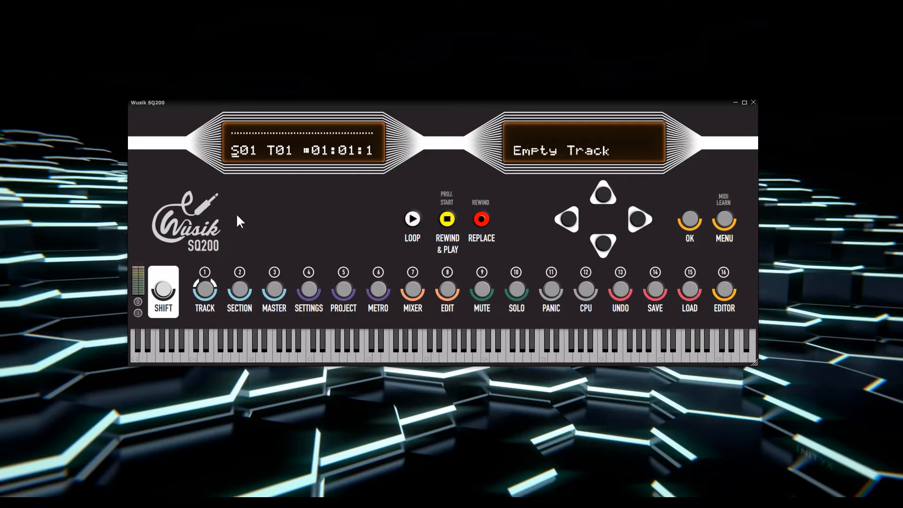
pyautogui.click(188, 221)
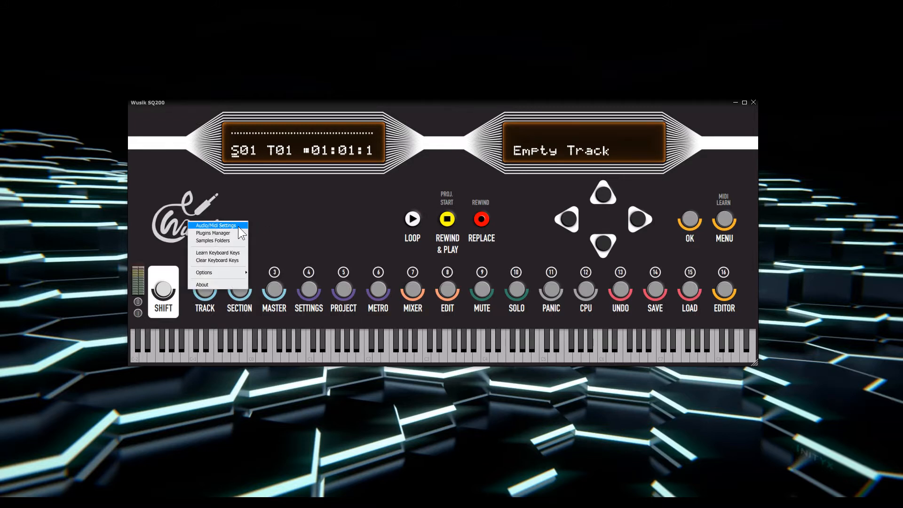
pyautogui.click(240, 225)
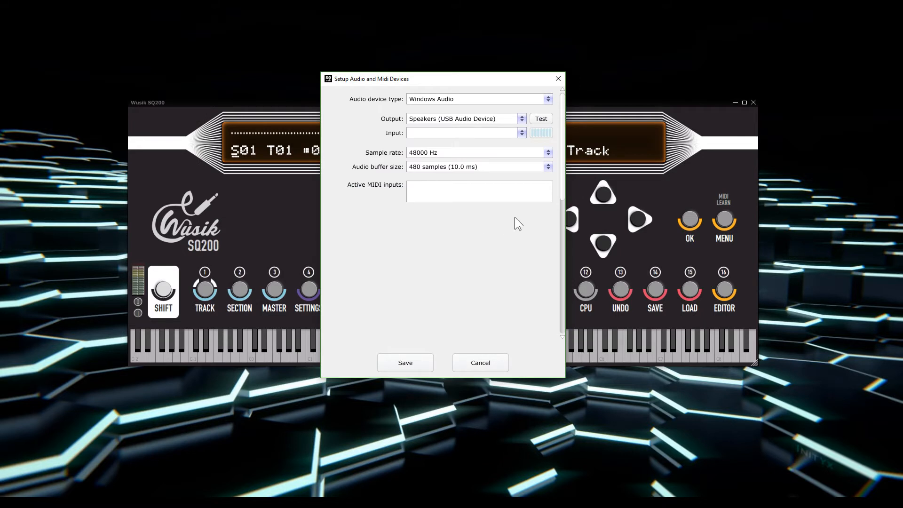
pyautogui.click(501, 100)
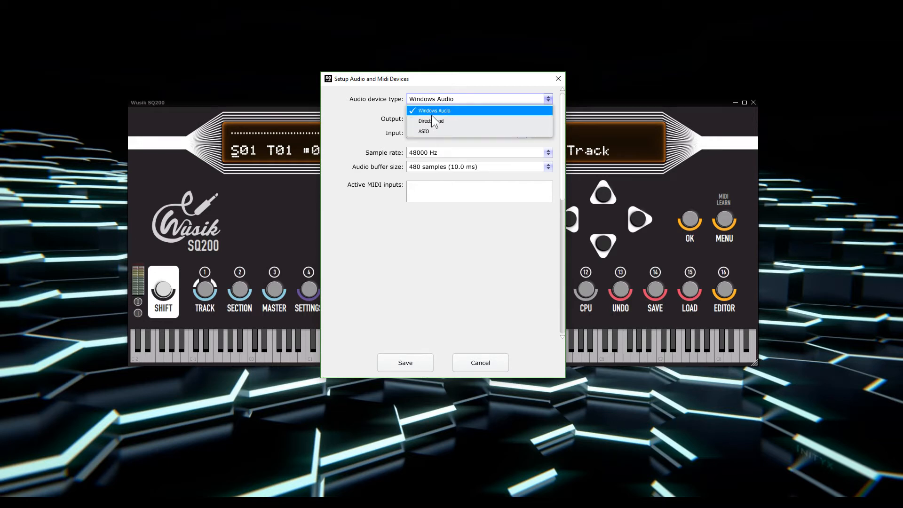
pyautogui.click(470, 111)
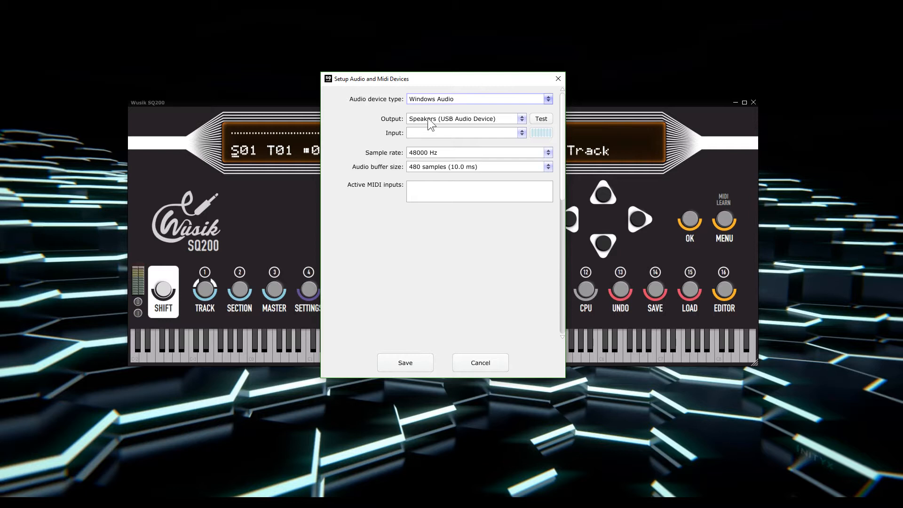
# Step: Choose Speakers (USB Audio Device) as the audio output and save the device settings
pyautogui.click(454, 119)
pyautogui.click(472, 121)
pyautogui.click(403, 362)
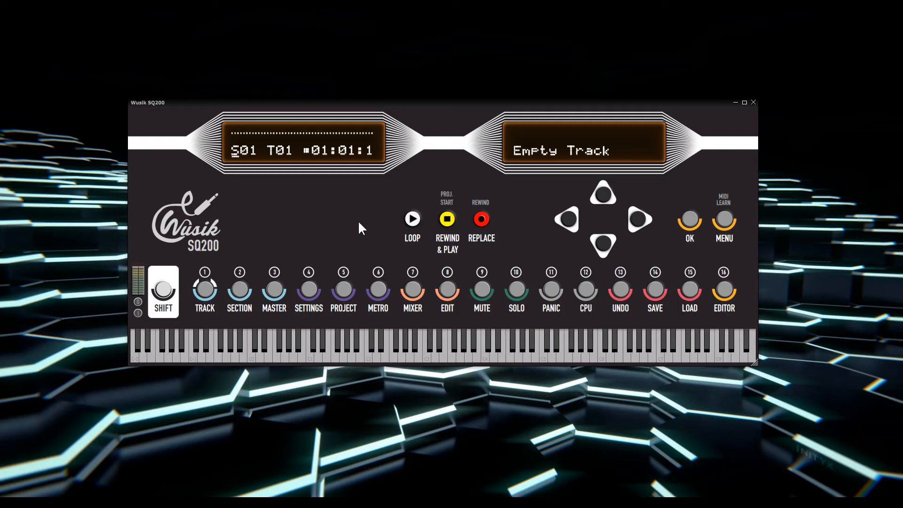
# Step: Open the plugins manager and scan C:\Program Files\Cakewalk\Vstplugins for new or updated VST plug-ins
pyautogui.click(201, 211)
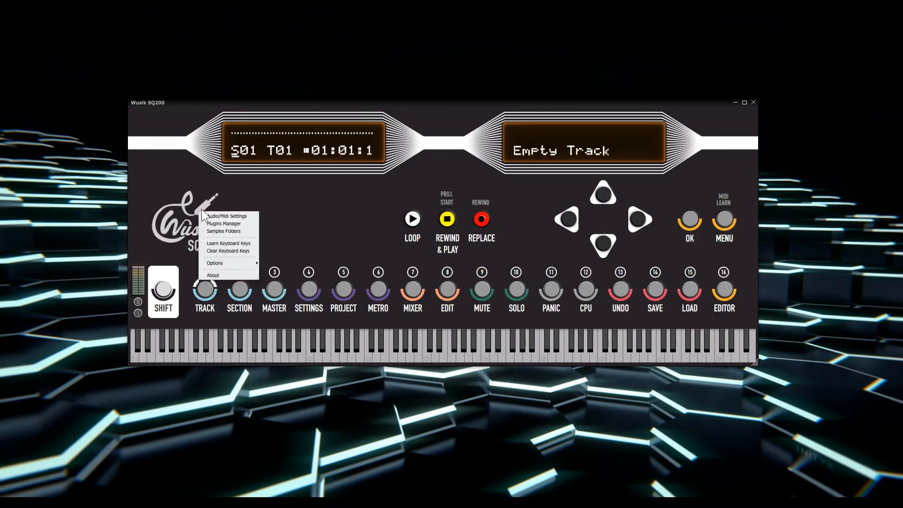
pyautogui.click(256, 223)
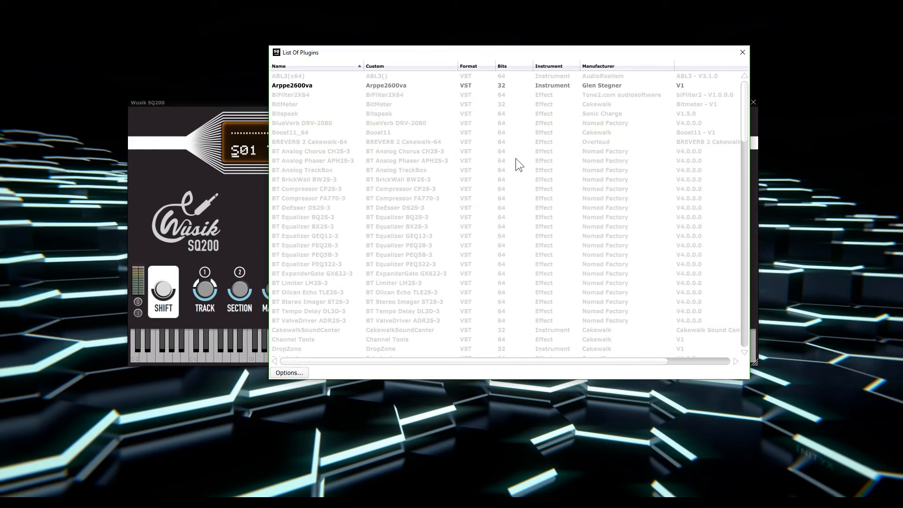
pyautogui.click(289, 374)
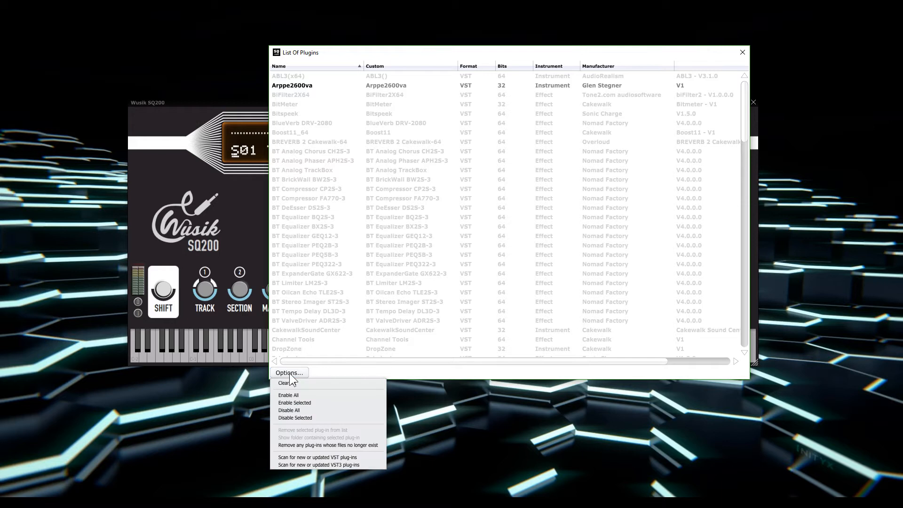
pyautogui.click(365, 455)
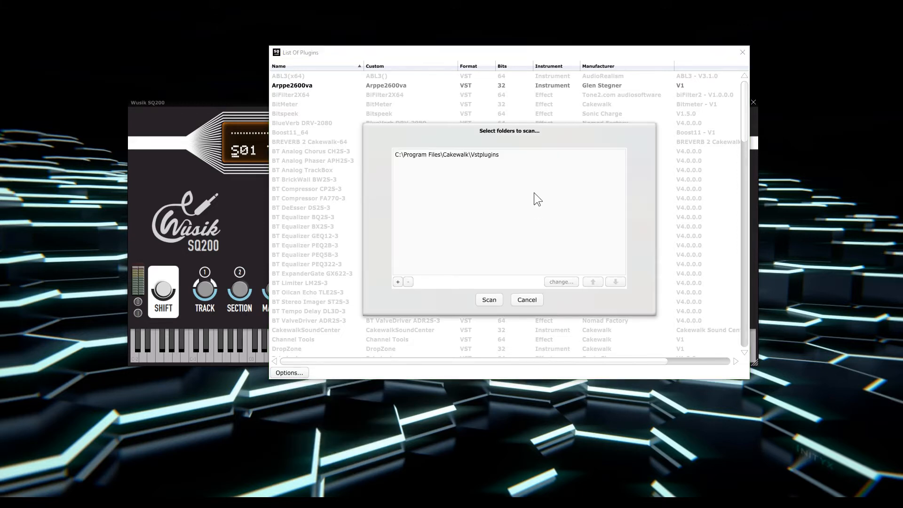
pyautogui.click(443, 154)
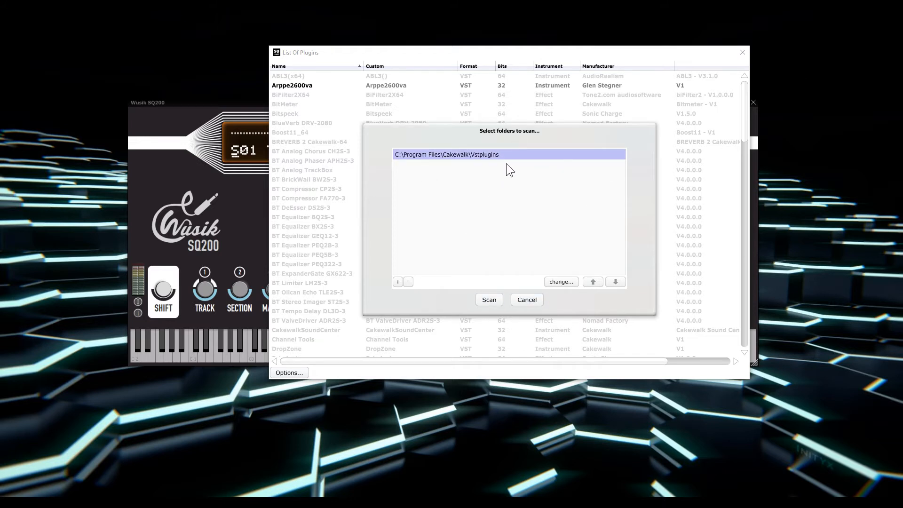
pyautogui.click(492, 301)
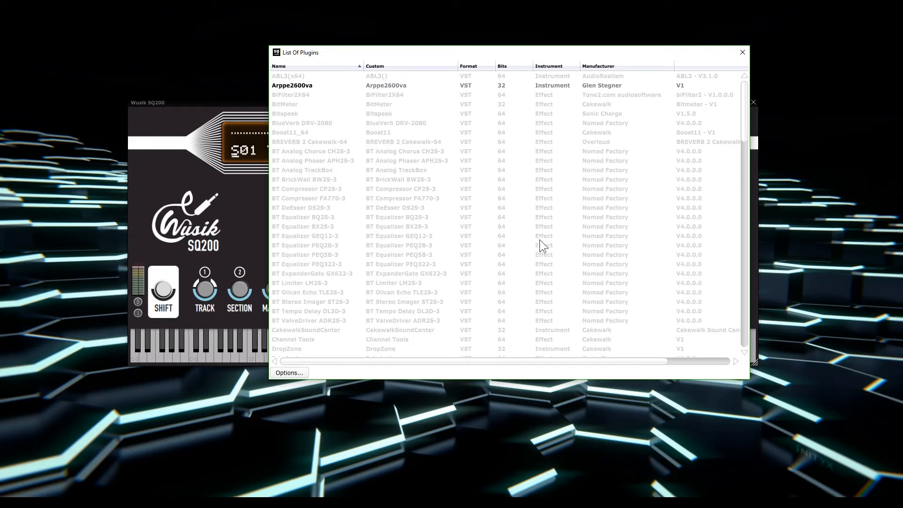
# Step: Look through the plugin list and check which options are offered for the CakewalkSoundCenter plugin
pyautogui.scroll(-3, 540, 239)
pyautogui.rightClick(502, 237)
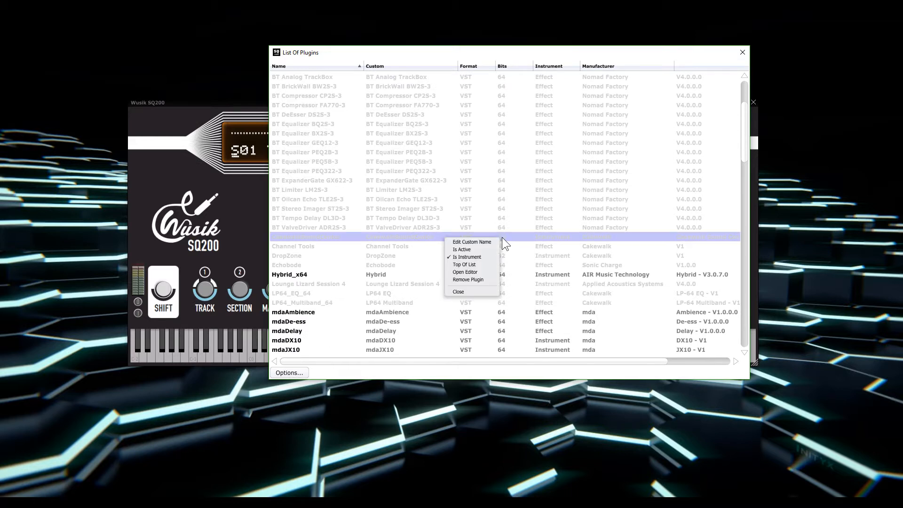
pyautogui.click(506, 235)
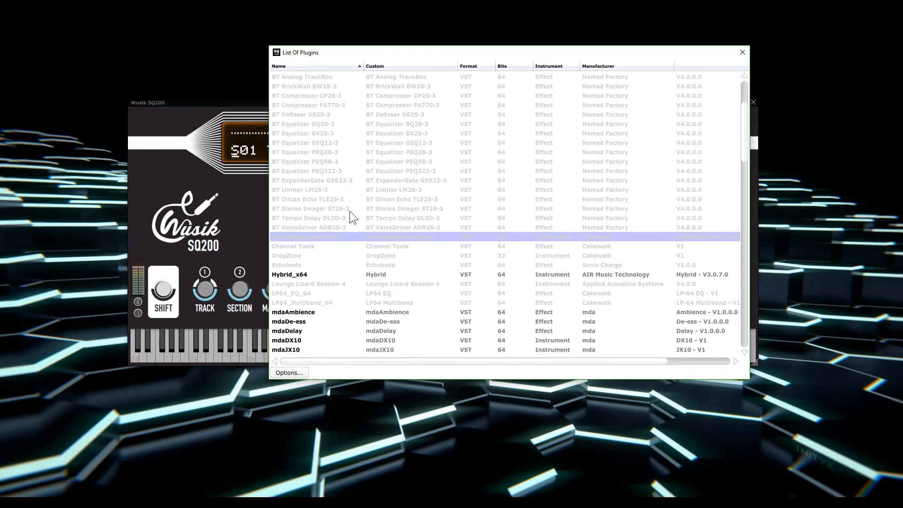
pyautogui.scroll(-2, 560, 227)
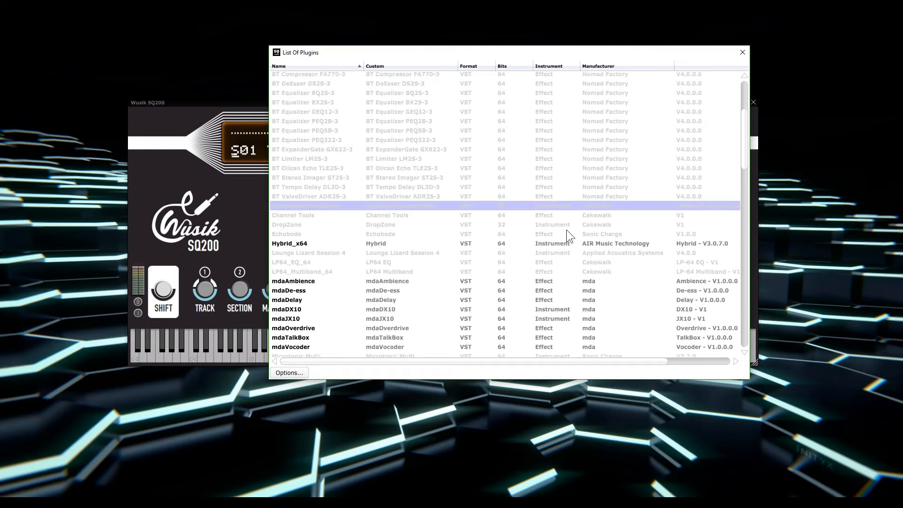
pyautogui.scroll(5, 566, 230)
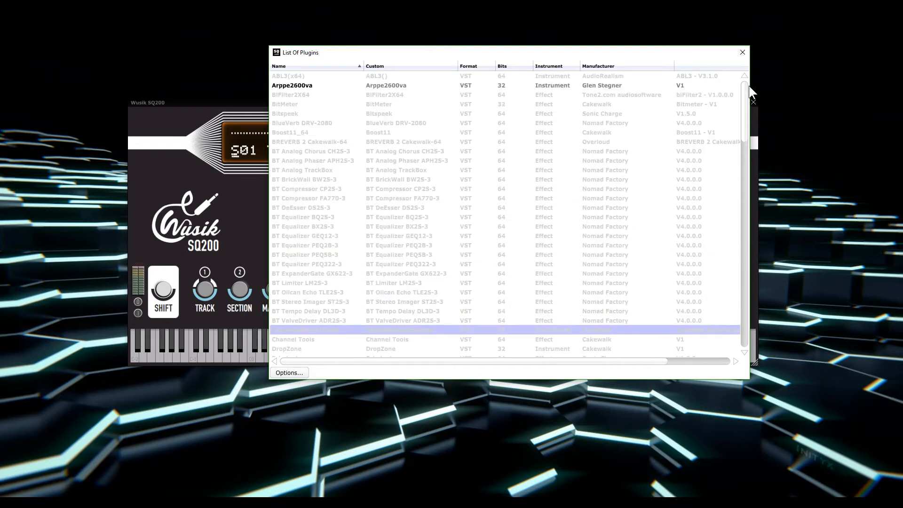
# Step: Activate the LP64_Multiband_64 plugin and deactivate it again
pyautogui.moveTo(739, 89); pyautogui.dragTo(749, 145)
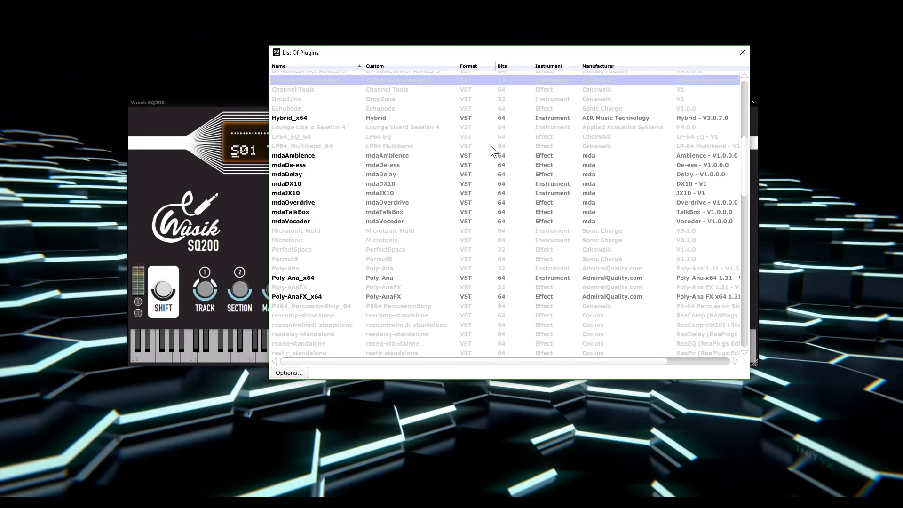
pyautogui.rightClick(305, 147)
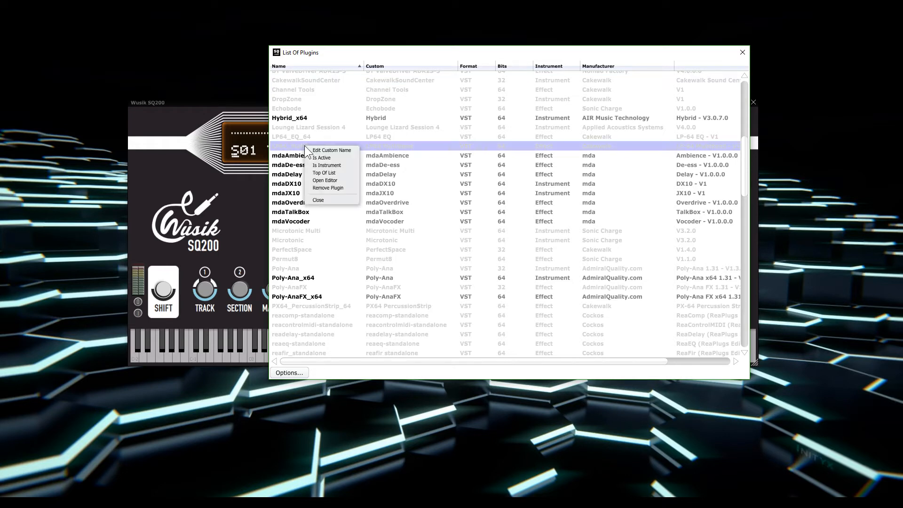
pyautogui.click(342, 158)
pyautogui.rightClick(336, 146)
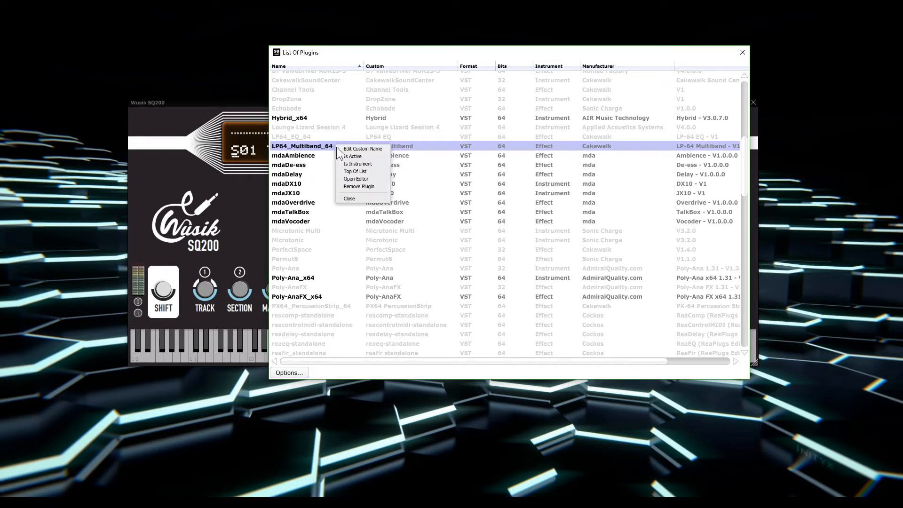
pyautogui.click(370, 156)
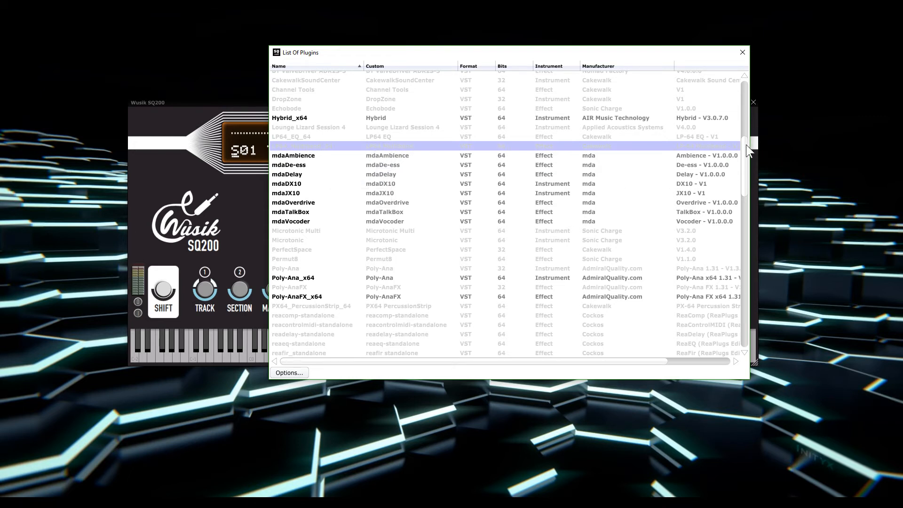
# Step: Examine the deactivated DLL entries at the end of the plugin list, such as tbb.dll and SessionDrummer x64.dll
pyautogui.moveTo(745, 145); pyautogui.dragTo(755, 328)
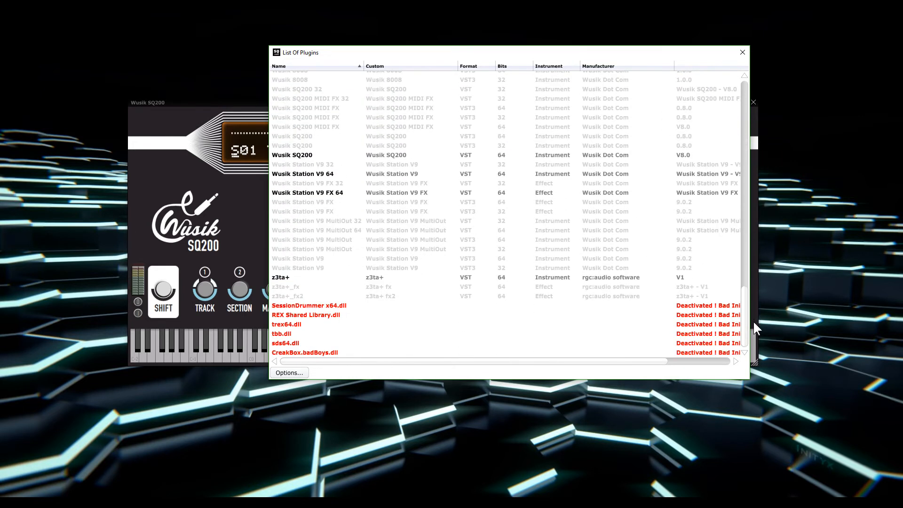
pyautogui.click(340, 306)
pyautogui.click(339, 314)
pyautogui.click(334, 333)
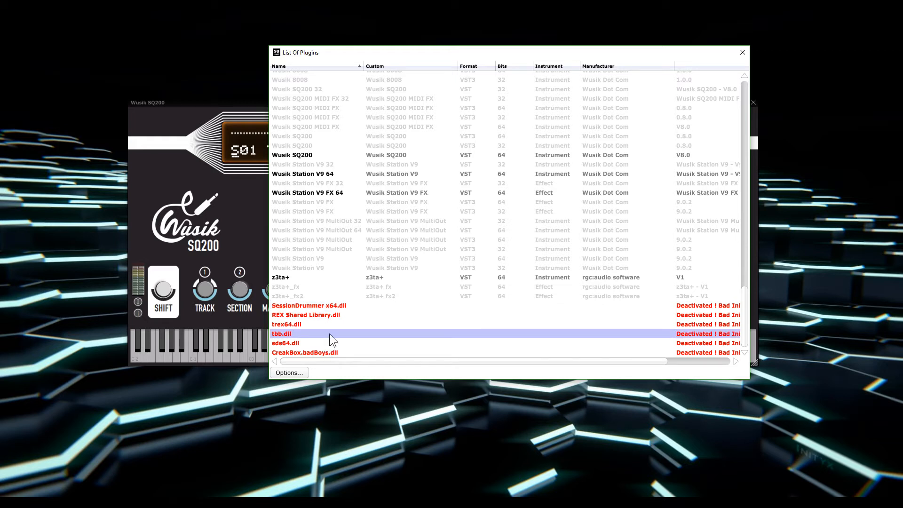
pyautogui.click(349, 305)
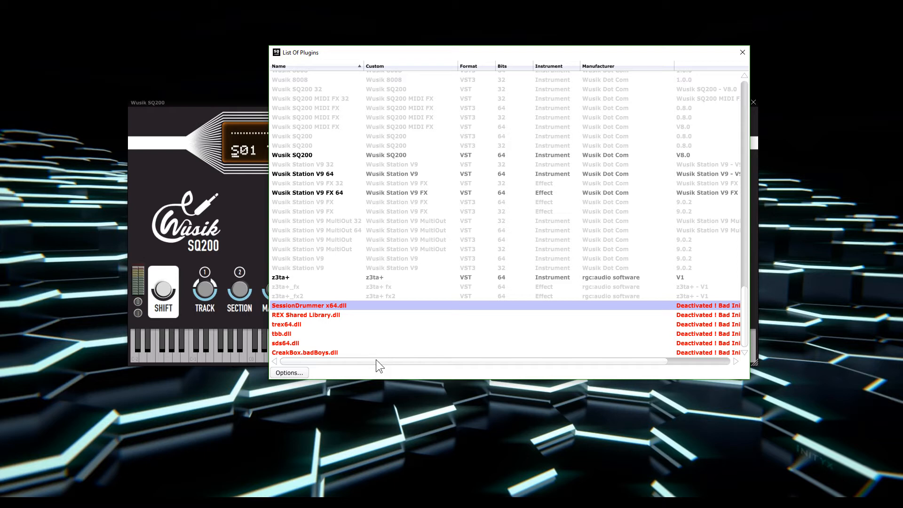
# Step: Remove the CreakBox.badBoys.dll entry from the plugin list
pyautogui.click(288, 352)
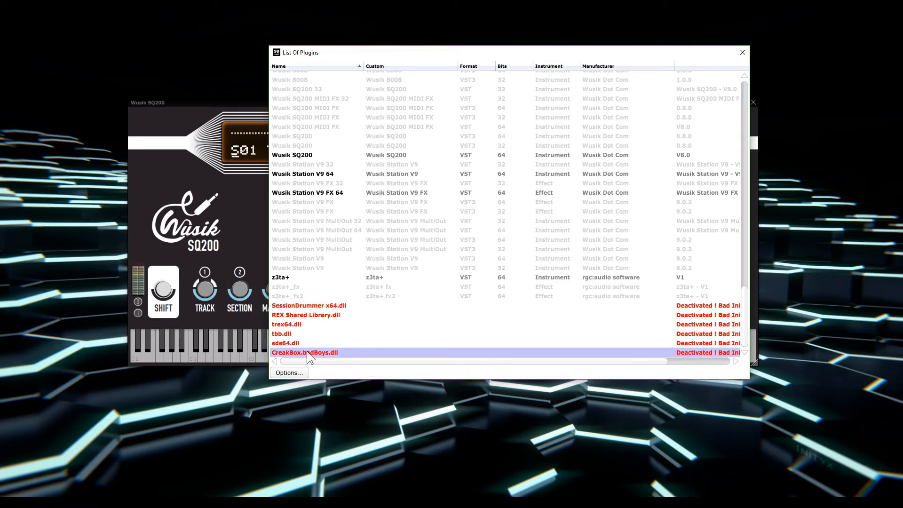
pyautogui.press('Delete')
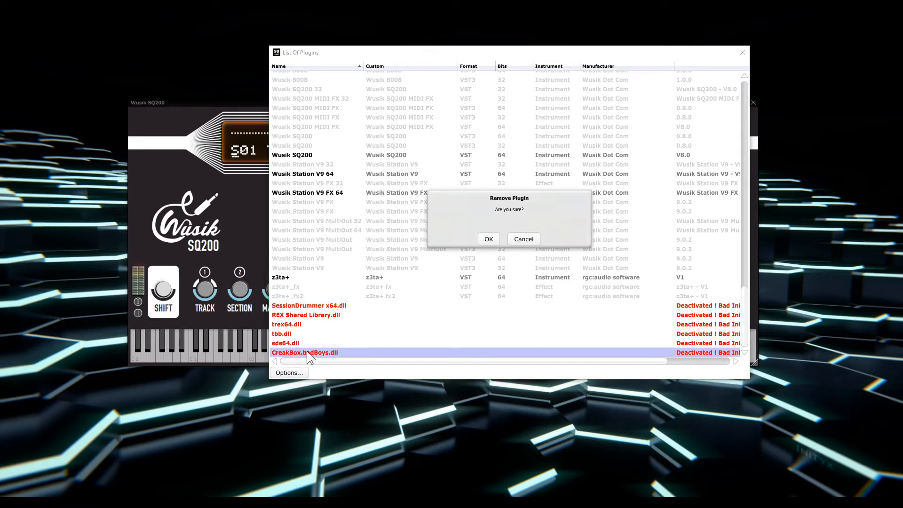
pyautogui.click(489, 239)
# Step: Rescan the Cakewalk Vstplugins folder for VST plug-ins and select the CreakBox.badBoys.dll entry
pyautogui.click(295, 372)
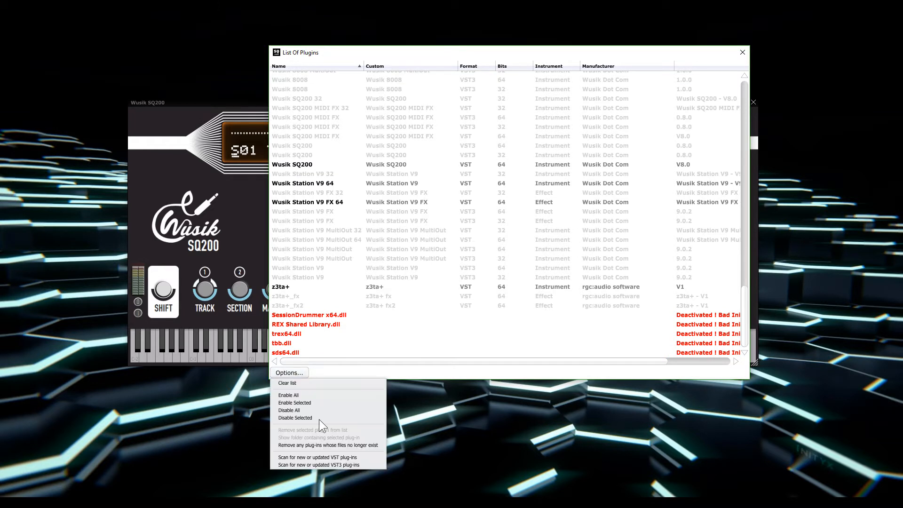
pyautogui.click(337, 458)
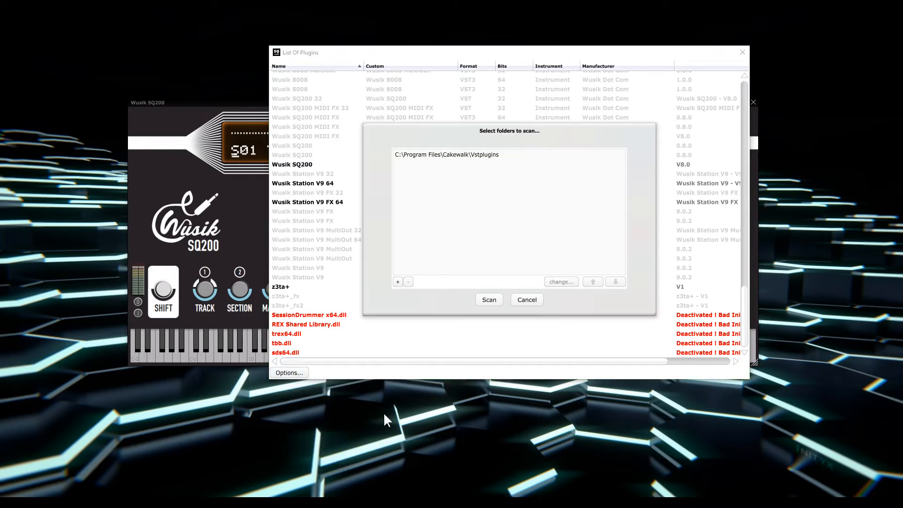
pyautogui.click(489, 300)
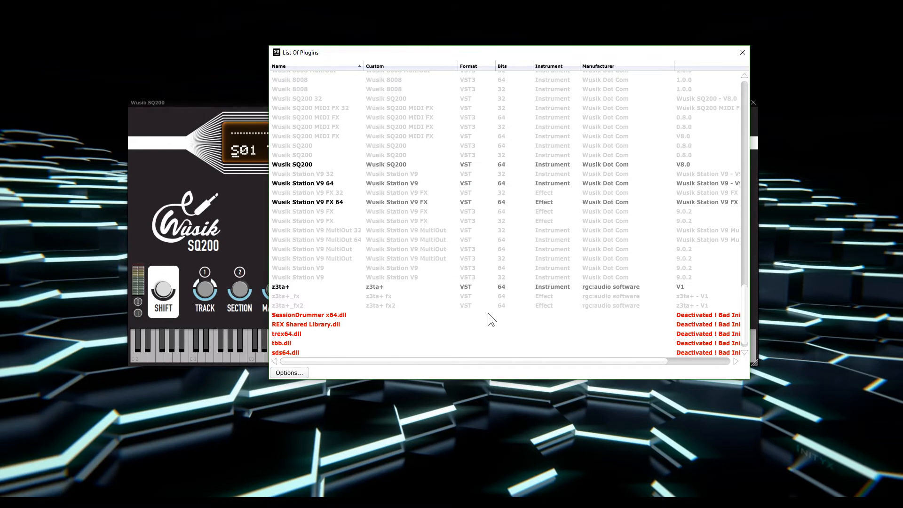
pyautogui.click(303, 353)
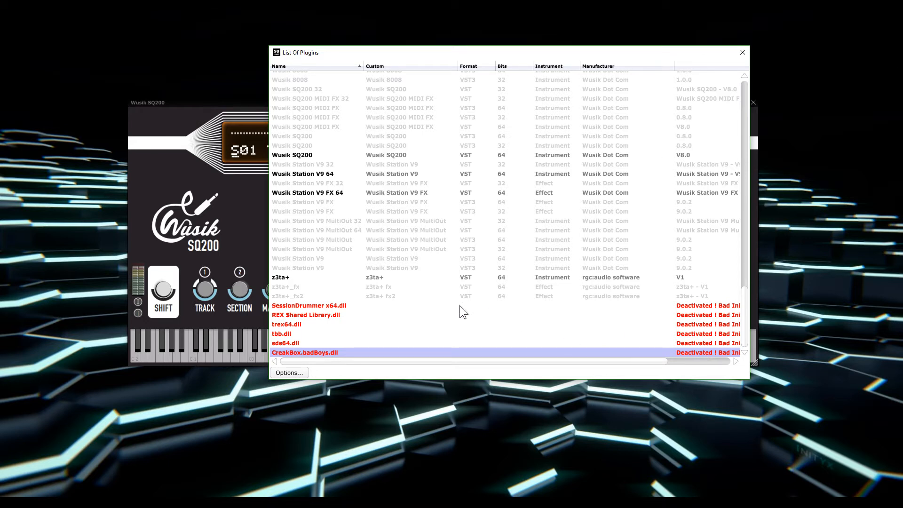
# Step: Compare the Is Instrument option of the Tau and TAL-Vocoder-2-64 plugins, and close the plugins manager
pyautogui.scroll(3, 460, 307)
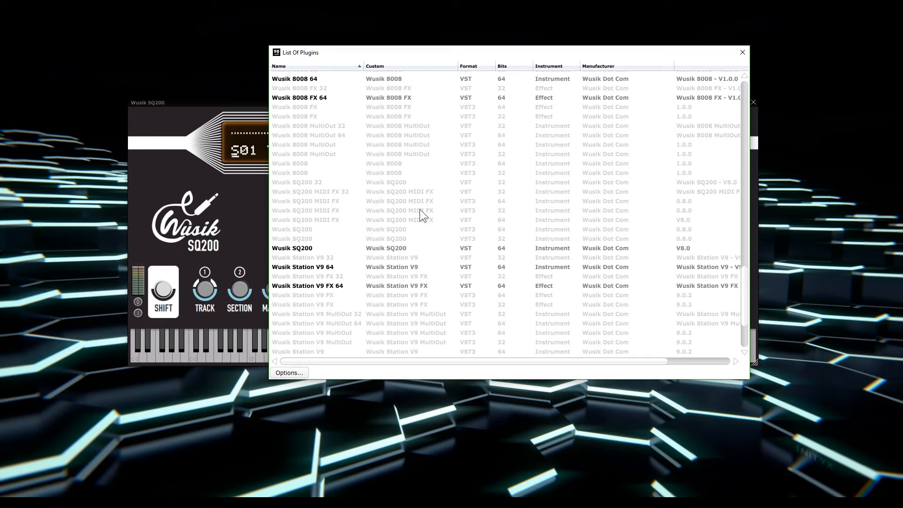
pyautogui.scroll(10, 397, 242)
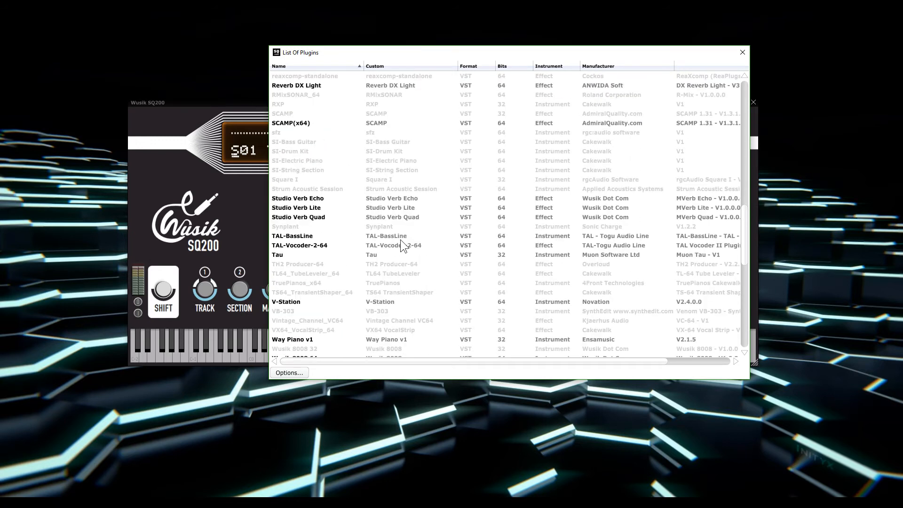
pyautogui.scroll(-1, 400, 239)
pyautogui.rightClick(383, 223)
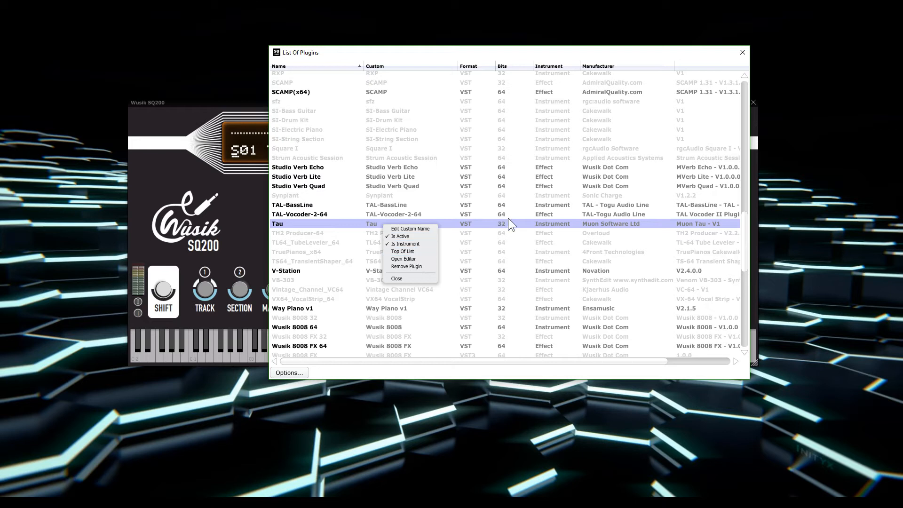
pyautogui.click(456, 221)
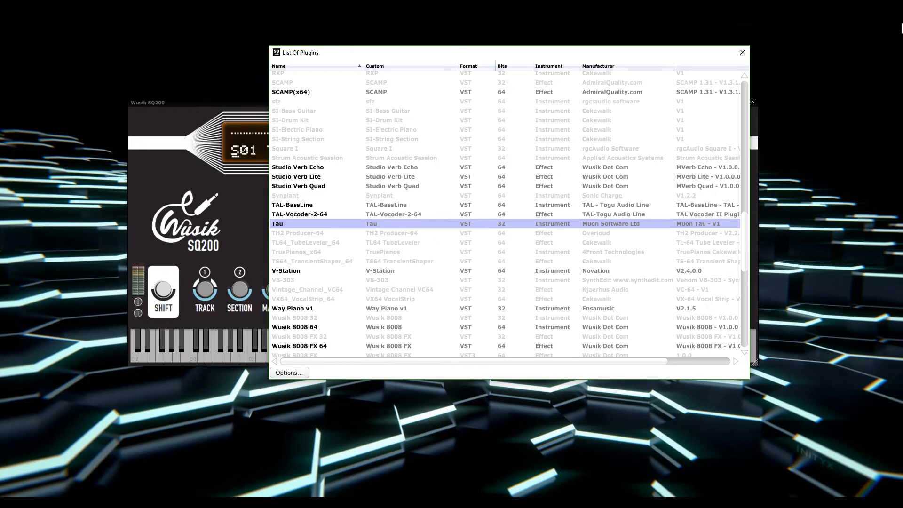
pyautogui.rightClick(419, 214)
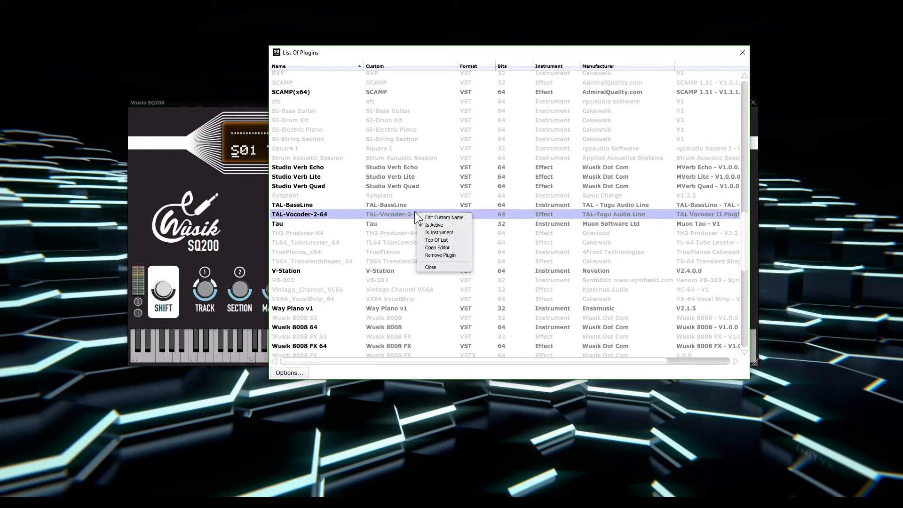
pyautogui.click(414, 211)
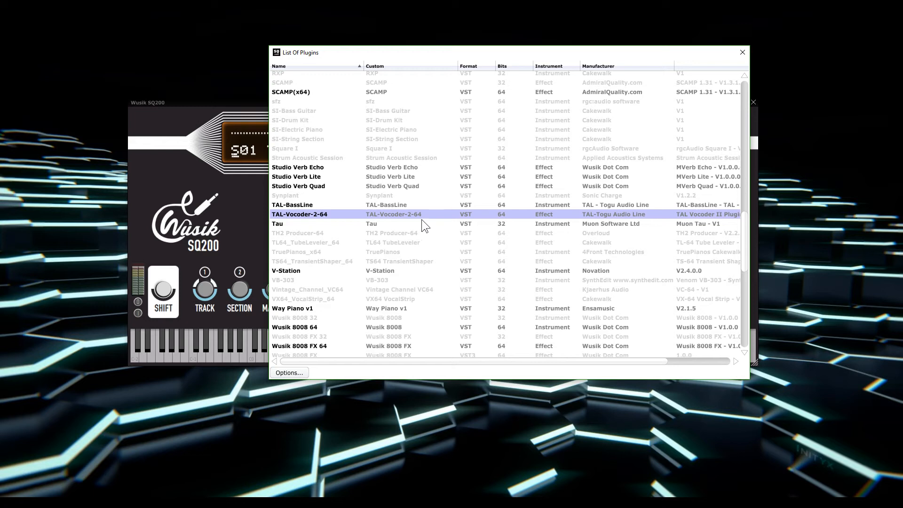
pyautogui.click(743, 52)
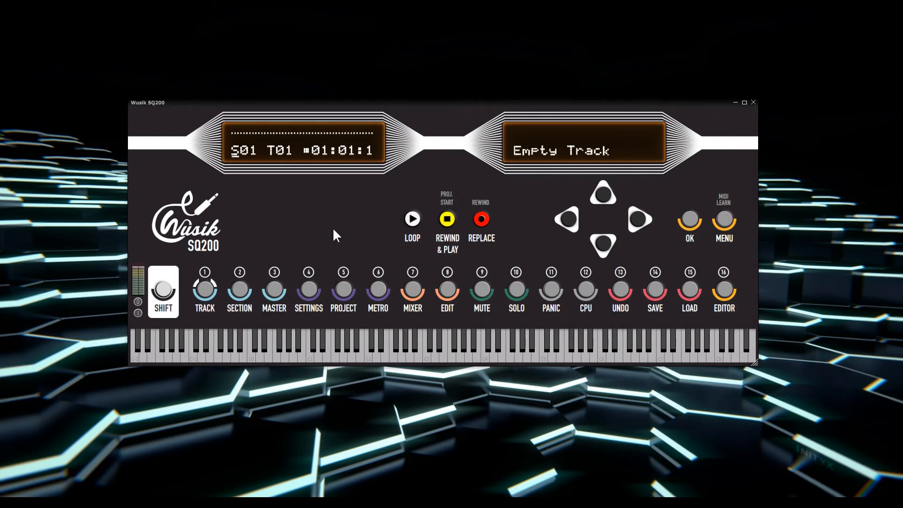
# Step: Create a new instrument on empty track 1 and load the Arppe2600va plugin into it
pyautogui.press('Escape')
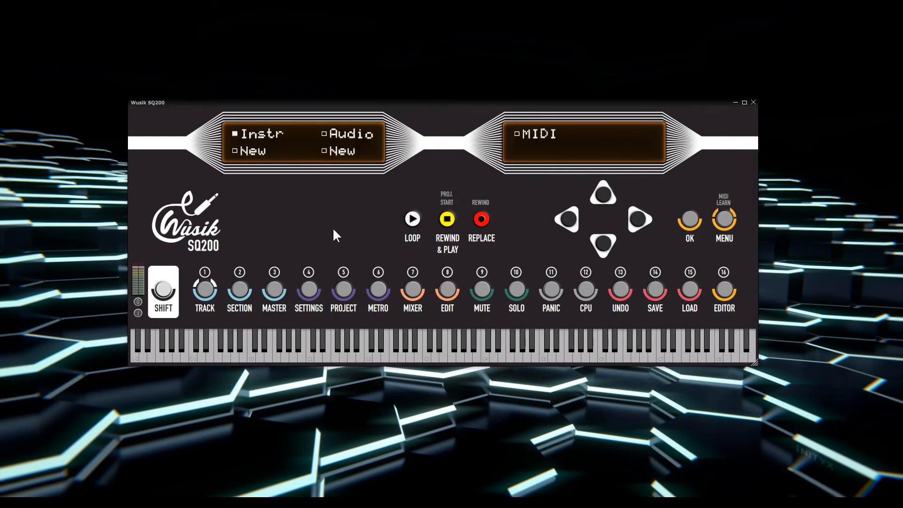
pyautogui.press('Return')
pyautogui.press('Right')
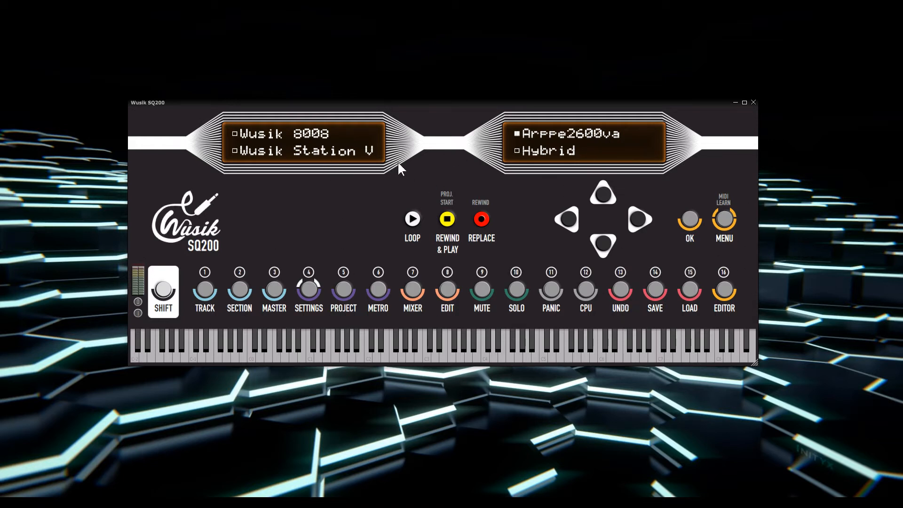
pyautogui.press('Return')
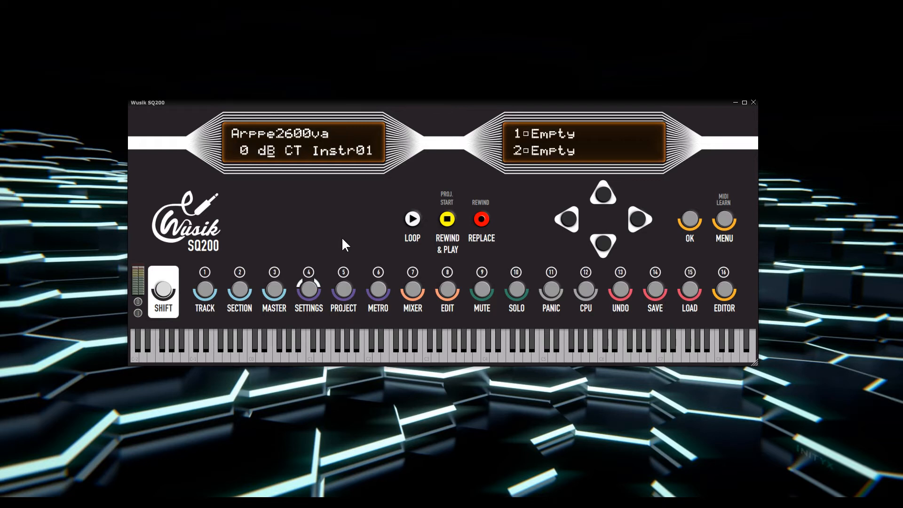
# Step: Audition the Arppe2600va default sound by playing several notes on the on-screen keyboard
pyautogui.click(433, 356)
pyautogui.click(512, 354)
pyautogui.click(615, 352)
pyautogui.click(486, 354)
pyautogui.click(391, 354)
pyautogui.click(394, 355)
pyautogui.click(408, 357)
# Step: Select the fat square program on Arppe2600va's program page 001, audition it on the keyboard and return to the track view
pyautogui.press('Right')
pyautogui.press('Right')
pyautogui.press('Right')
pyautogui.press('Right')
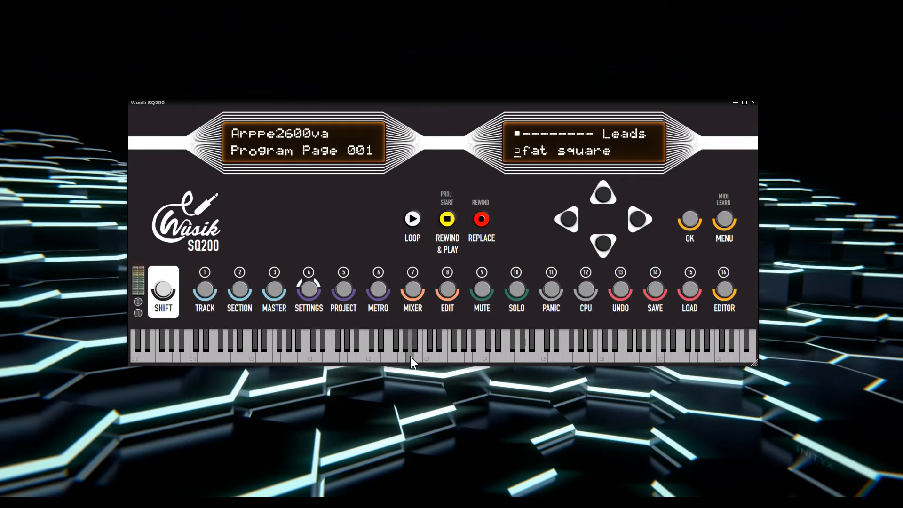
pyautogui.click(503, 343)
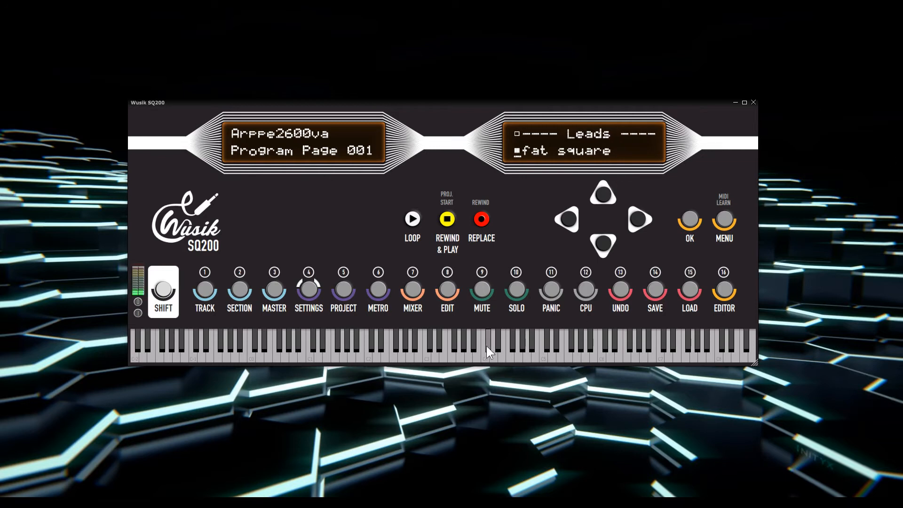
pyautogui.click(493, 350)
pyautogui.click(543, 342)
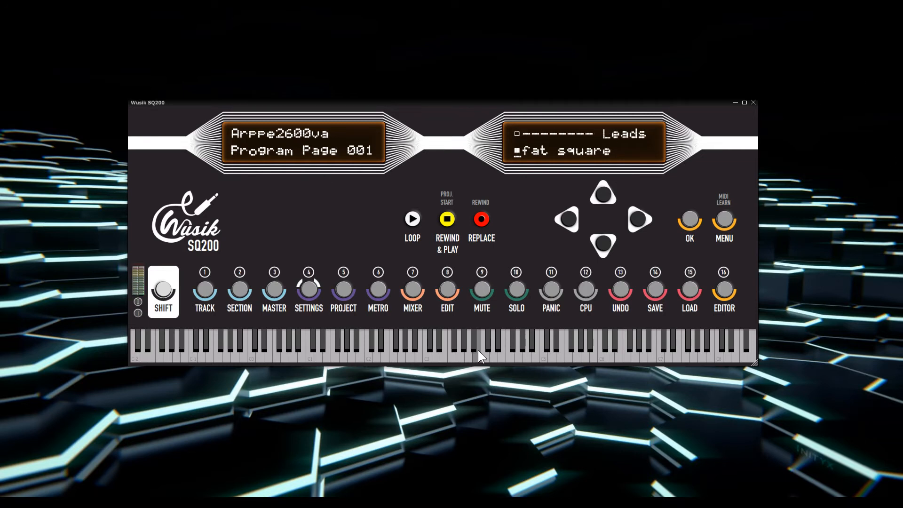
pyautogui.click(501, 349)
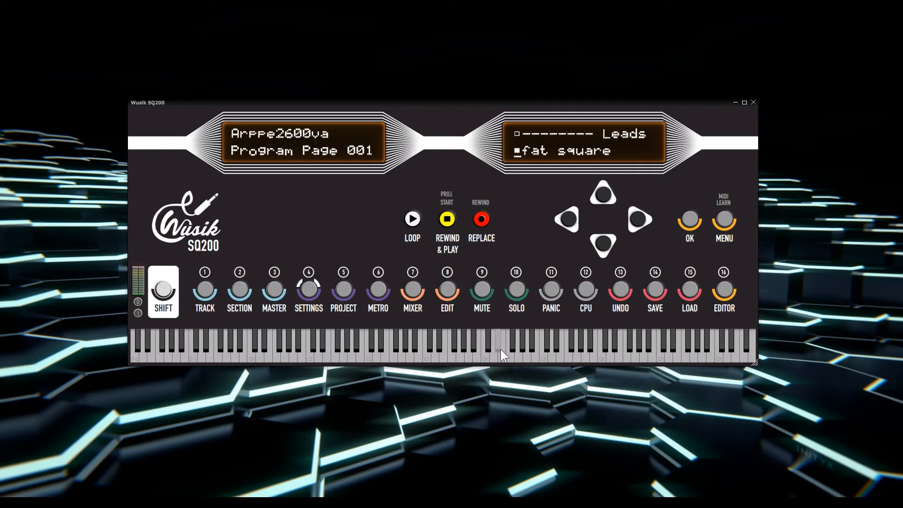
pyautogui.click(429, 345)
pyautogui.click(413, 355)
pyautogui.press('Escape')
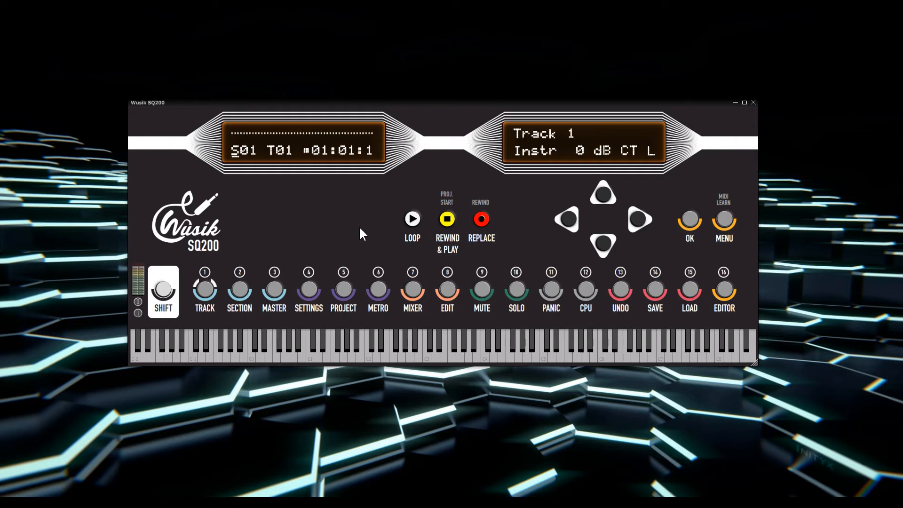
# Step: Switch to track 2 and start a new instrument there, bringing up its list of plugins
pyautogui.press('Right')
pyautogui.press('Up')
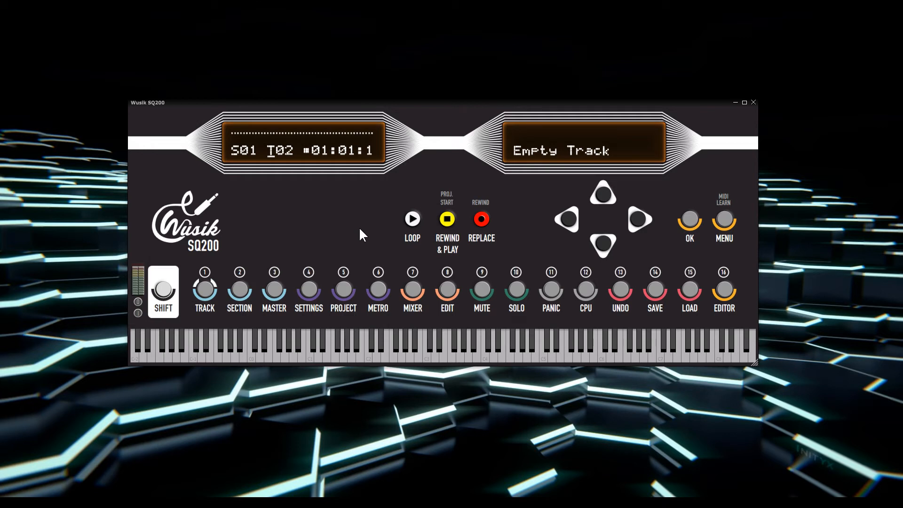
pyautogui.press('Return')
pyautogui.press('Return')
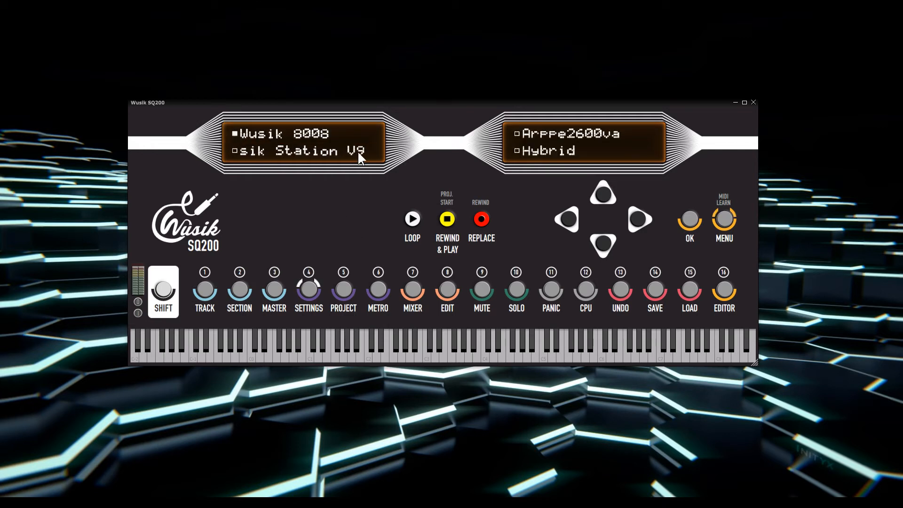
# Step: In the plugins manager, inspect the Top Of List option of Wusik Station V9 64 and toggle it for Wusik 8008 64
pyautogui.click(200, 218)
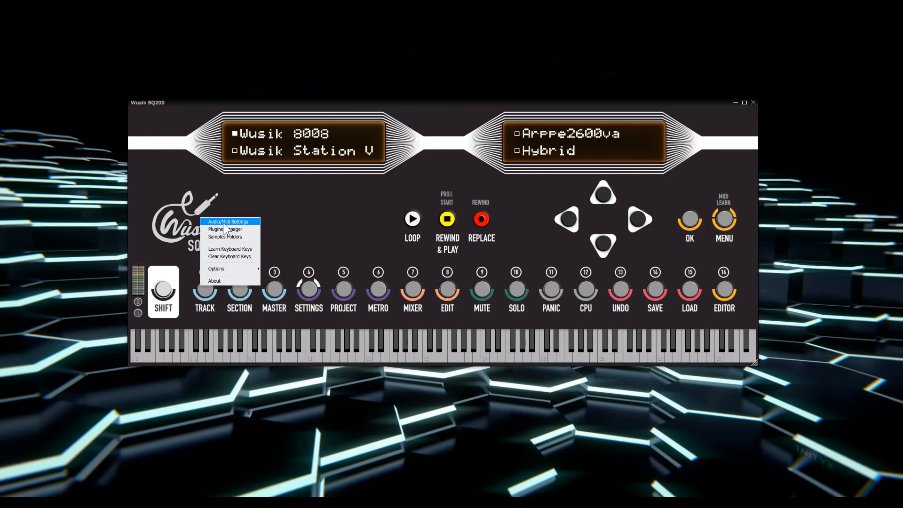
pyautogui.click(241, 230)
pyautogui.scroll(-20, 435, 209)
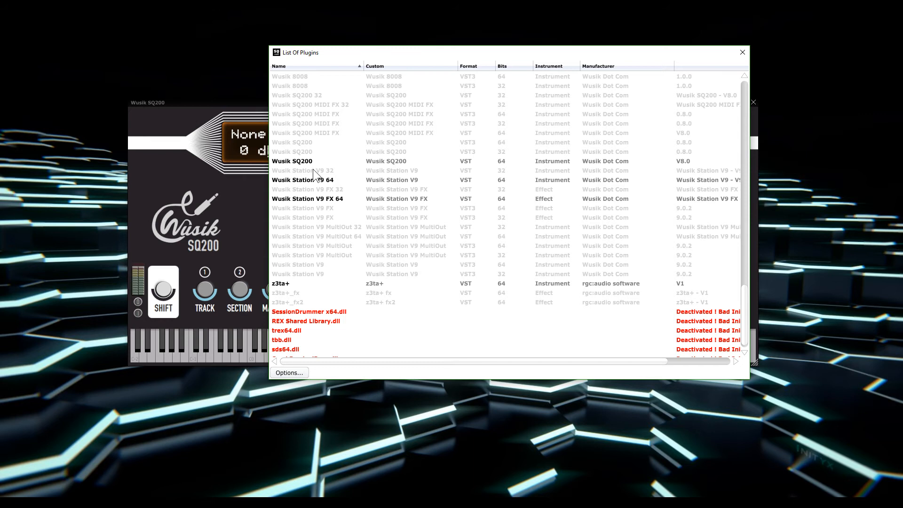
pyautogui.rightClick(328, 182)
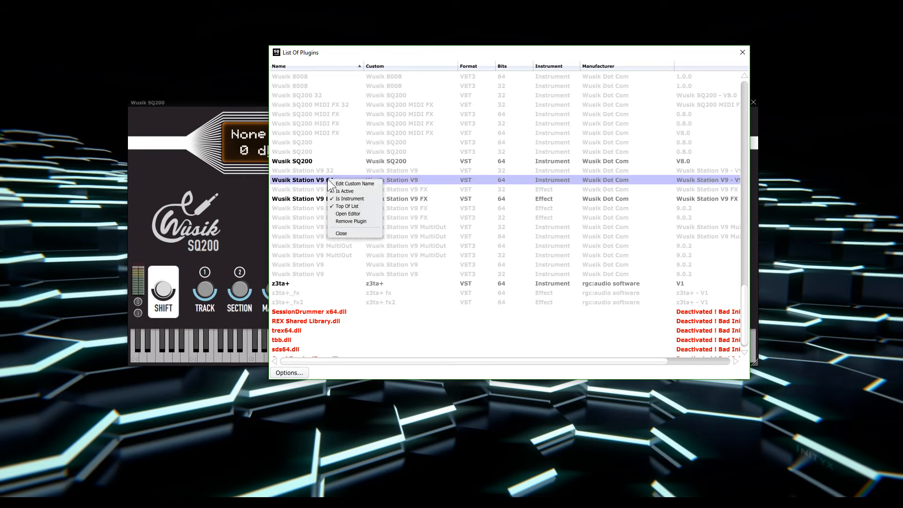
pyautogui.click(453, 219)
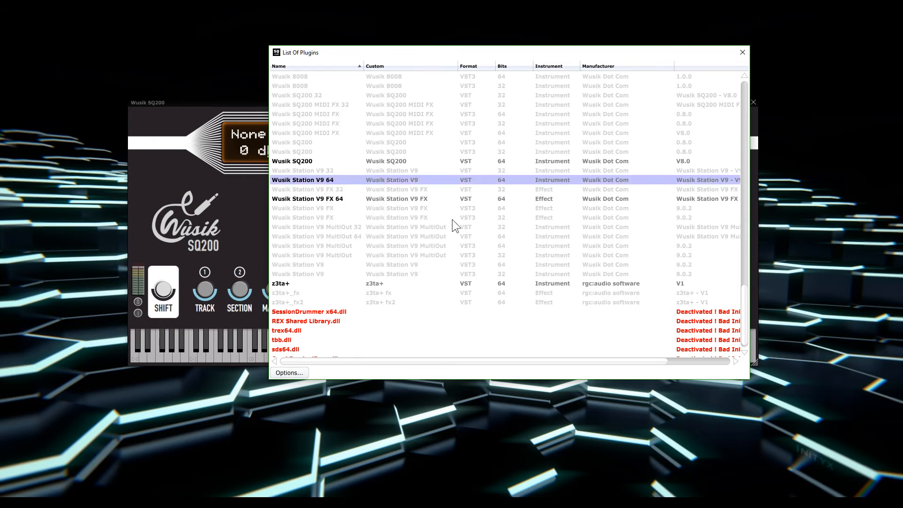
pyautogui.scroll(5, 451, 216)
pyautogui.rightClick(359, 147)
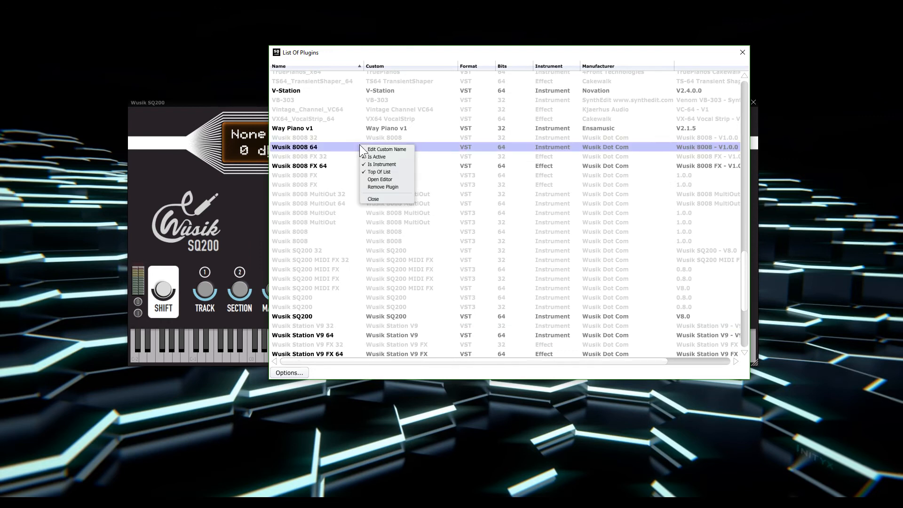
pyautogui.click(403, 172)
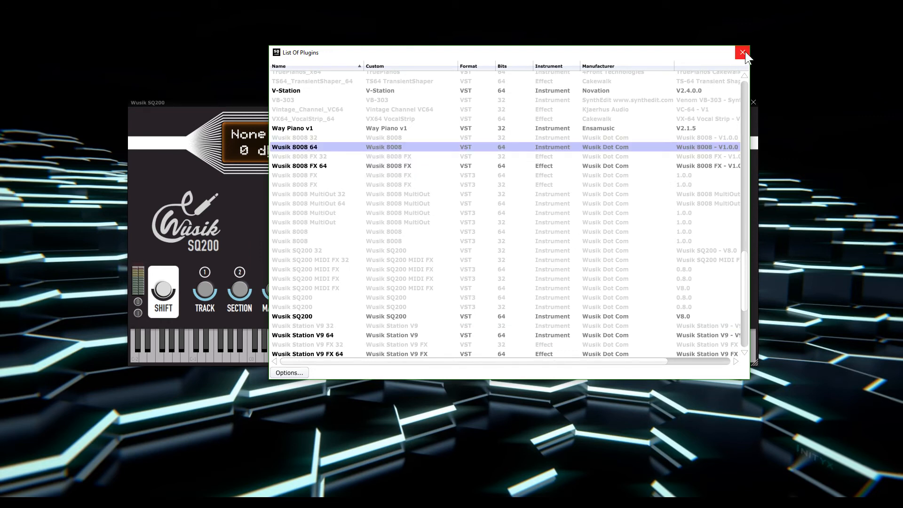
# Step: Try to select the block of plugins from the 64-bit VST3 Wusik 8008 FX through the 32-bit VST3 Wusik SQ200
pyautogui.click(300, 374)
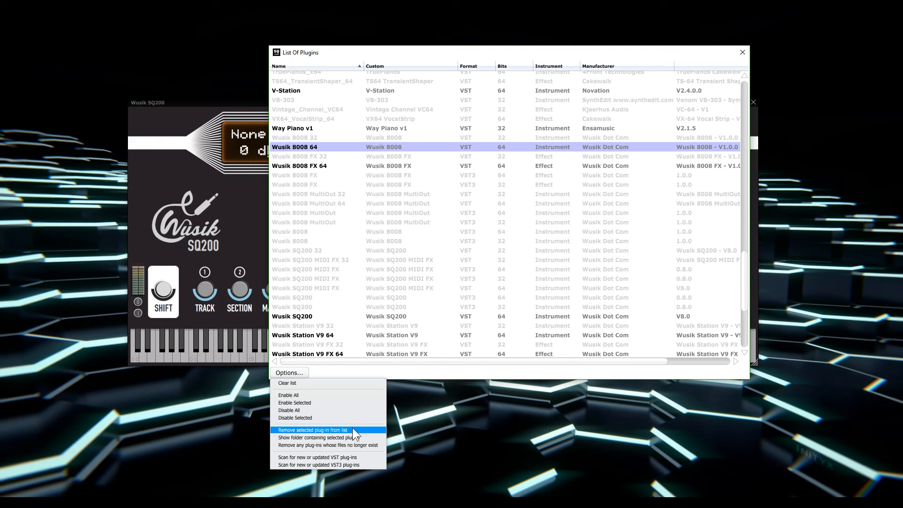
pyautogui.rightClick(357, 174)
pyautogui.click(357, 174)
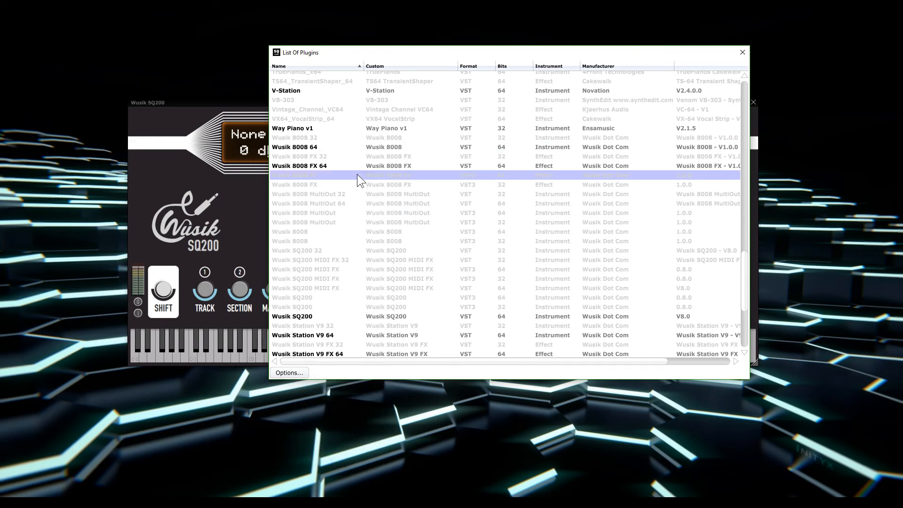
pyautogui.keyDown('shift'); pyautogui.click(396, 306); pyautogui.keyUp('shift')
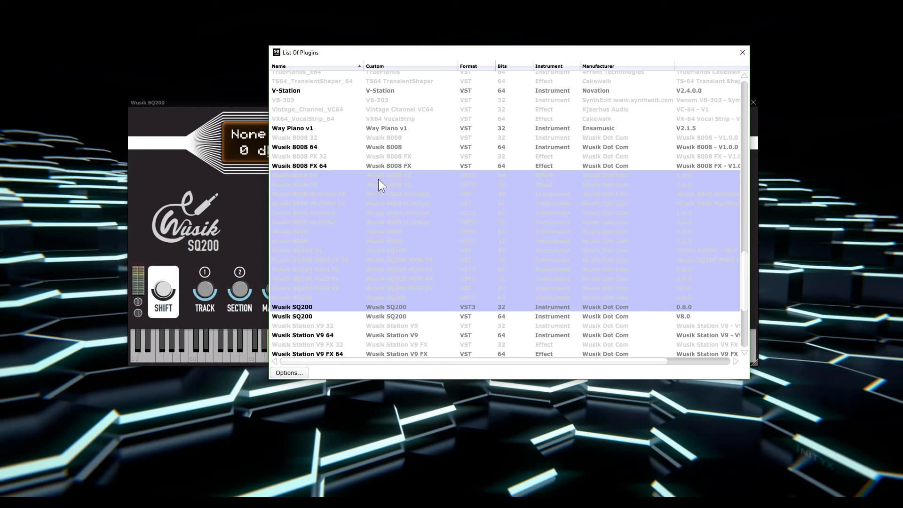
# Step: Select the plugins from the 64-bit VST3 Wusik 8008 FX through the 64-bit VST3 Wusik SQ200, enable them together and disable them again
pyautogui.press('Up')
pyautogui.press('Up')
pyautogui.press('Up')
pyautogui.press('Up')
pyautogui.press('Up')
pyautogui.press('Up')
pyautogui.press('Up')
pyautogui.press('Up')
pyautogui.press('Up')
pyautogui.press('Up')
pyautogui.press('Up')
pyautogui.press('Up')
pyautogui.press('Up')
pyautogui.press('Up')
pyautogui.hotkey('shift', 'Down')
pyautogui.hotkey('shift', 'Down')
pyautogui.hotkey('shift', 'Down')
pyautogui.hotkey('shift', 'Down')
pyautogui.hotkey('shift', 'Down')
pyautogui.hotkey('shift', 'Down')
pyautogui.hotkey('shift', 'Down')
pyautogui.hotkey('shift', 'Down')
pyautogui.hotkey('shift', 'Down')
pyautogui.hotkey('shift', 'Down')
pyautogui.hotkey('shift', 'Down')
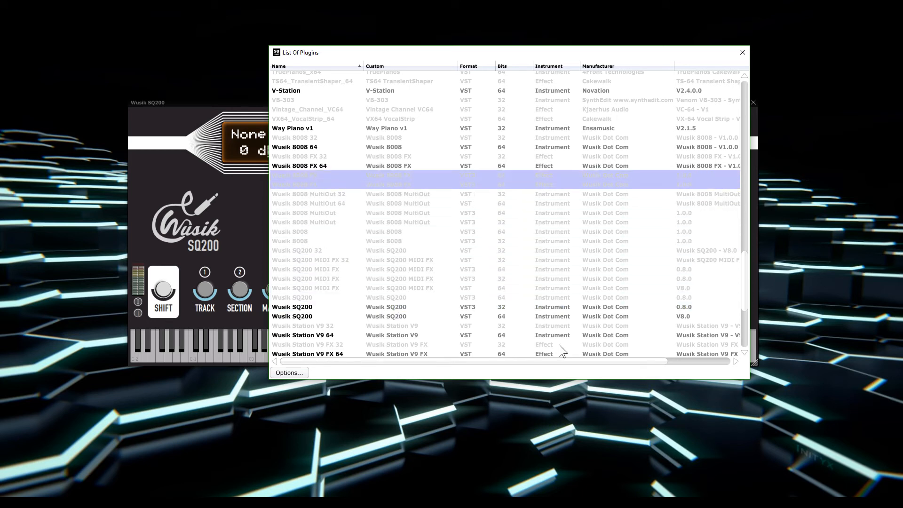
pyautogui.hotkey('shift', 'Down')
pyautogui.hotkey('shift', 'Down')
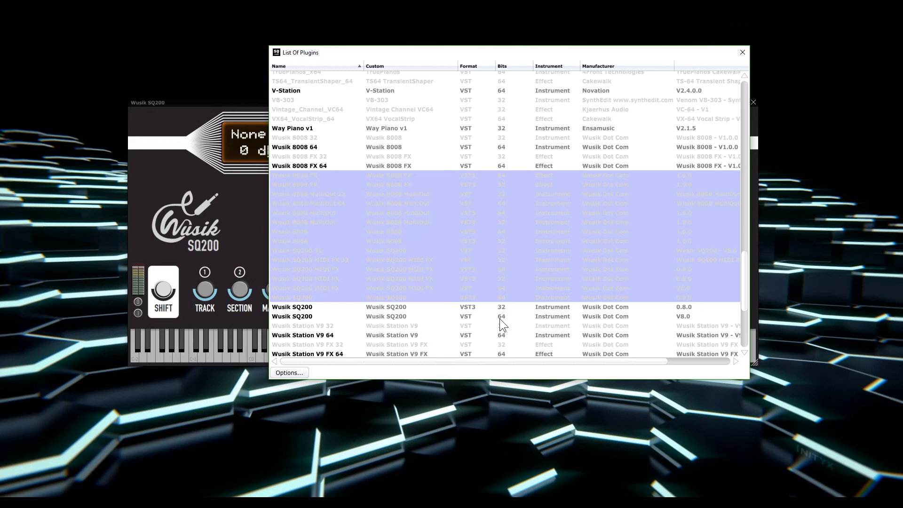
pyautogui.click(295, 373)
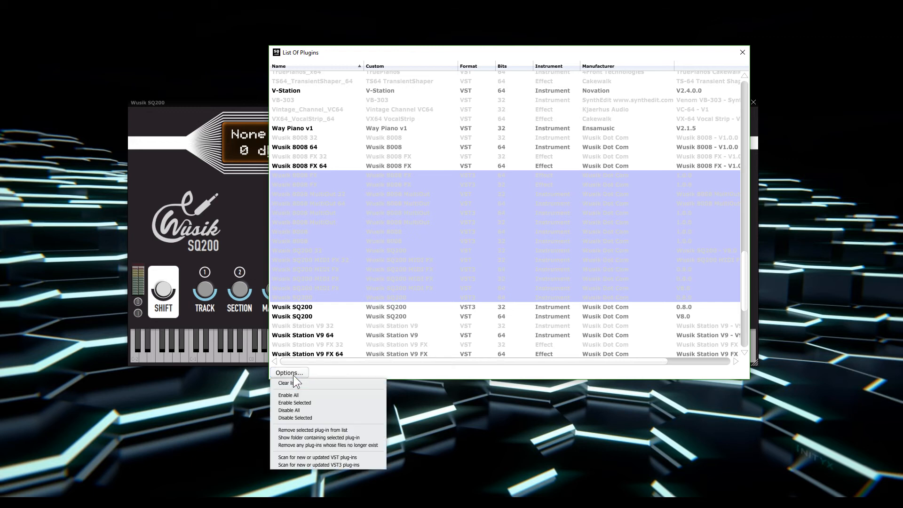
pyautogui.click(338, 402)
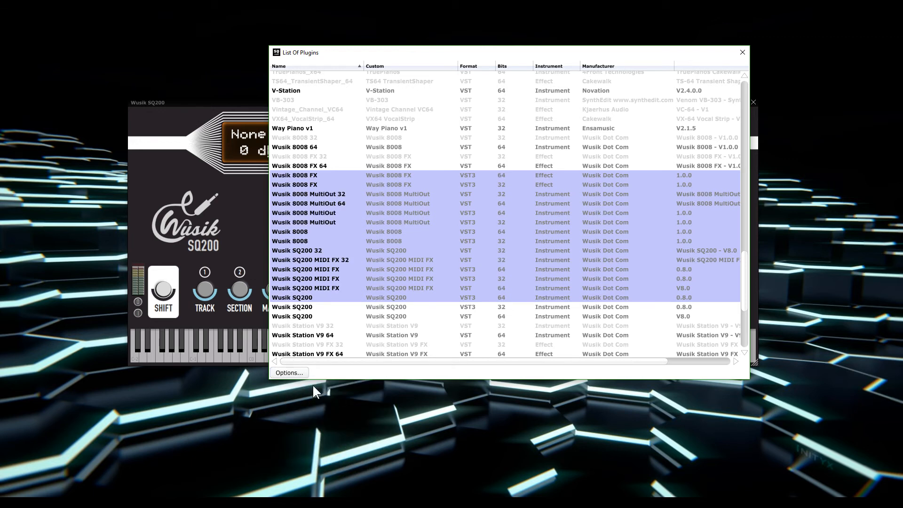
pyautogui.click(295, 373)
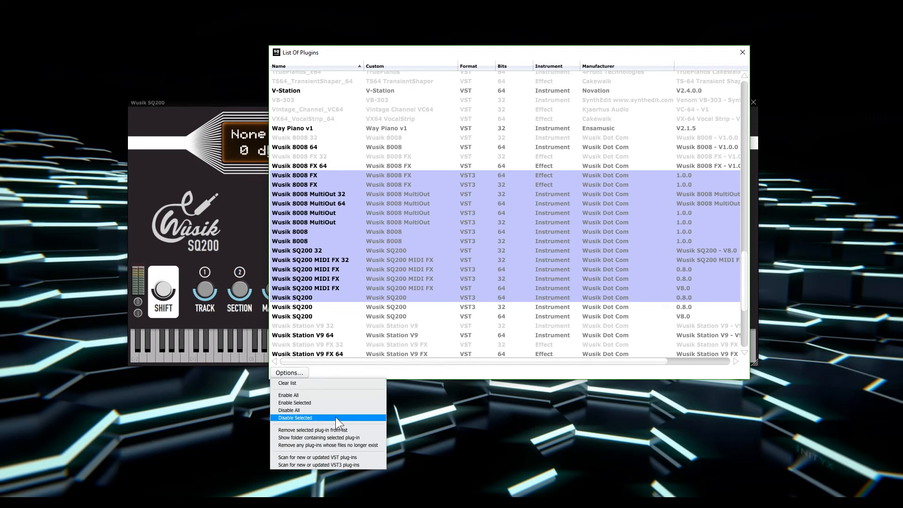
pyautogui.click(334, 417)
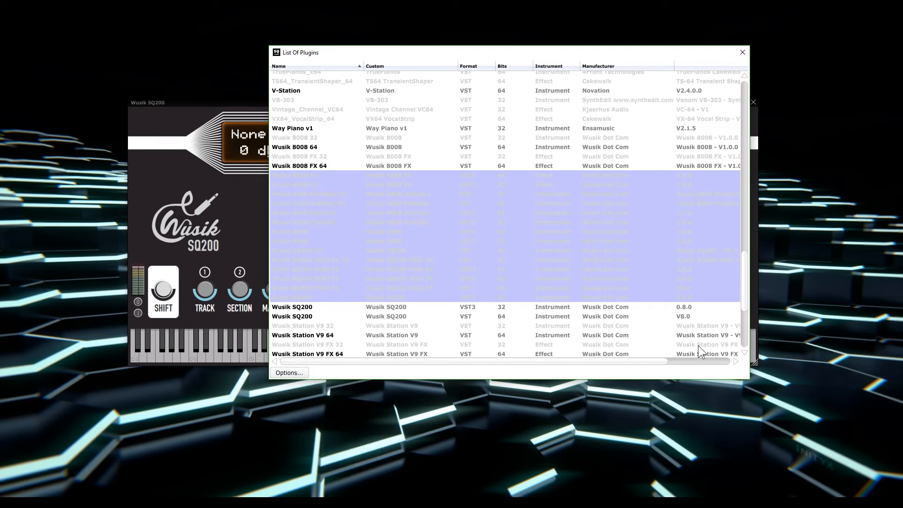
# Step: Remove any plug-ins whose files no longer exist from the list and close the plugins manager
pyautogui.click(286, 374)
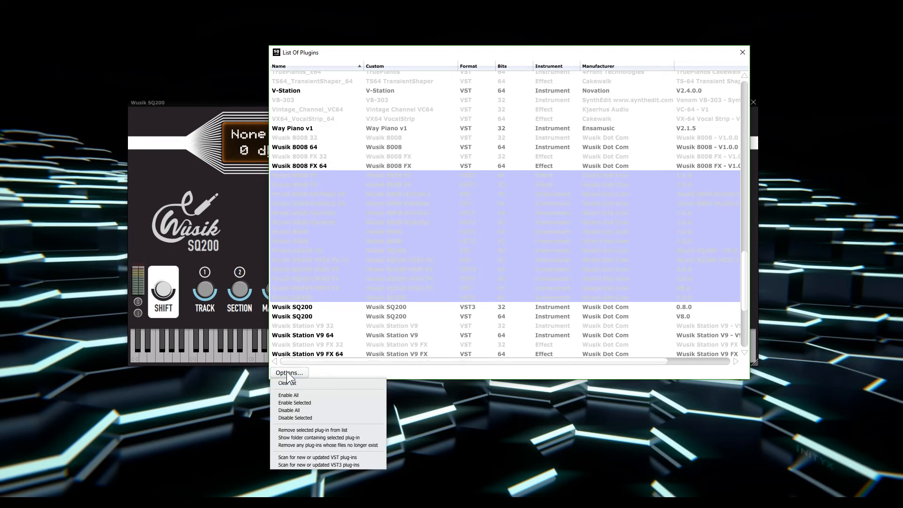
pyautogui.click(380, 444)
pyautogui.click(743, 51)
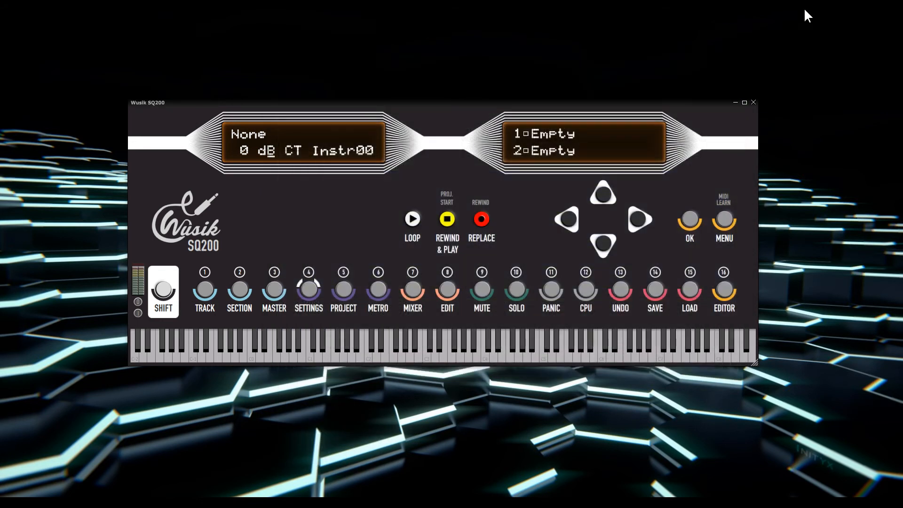
# Step: Inspect the list of configured samples folders and cancel it
pyautogui.click(202, 226)
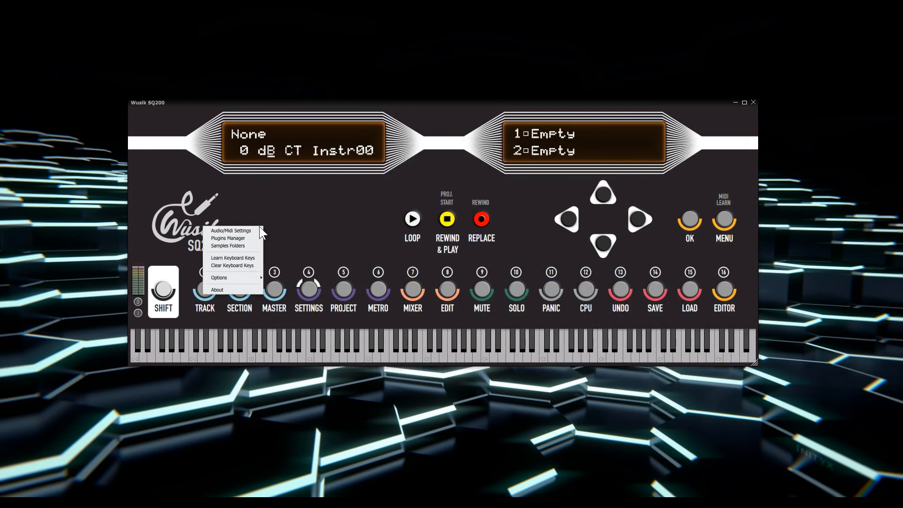
pyautogui.click(235, 245)
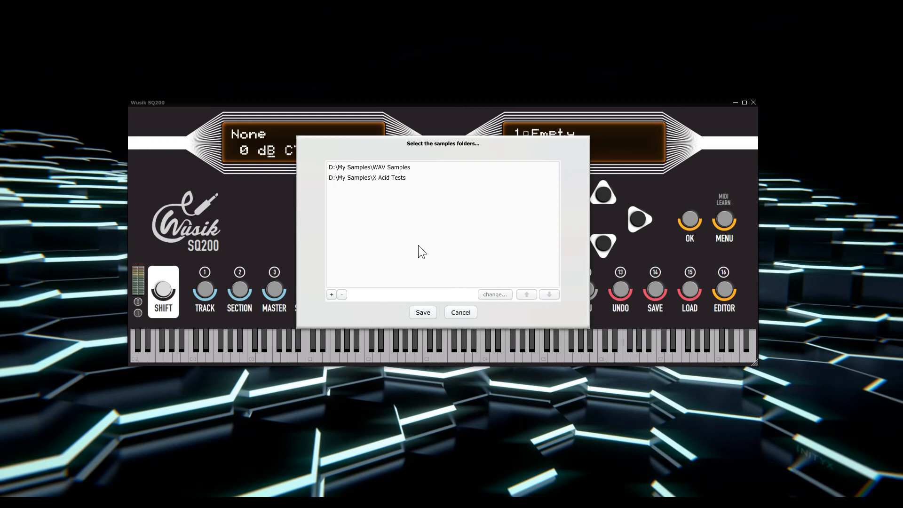
pyautogui.click(461, 313)
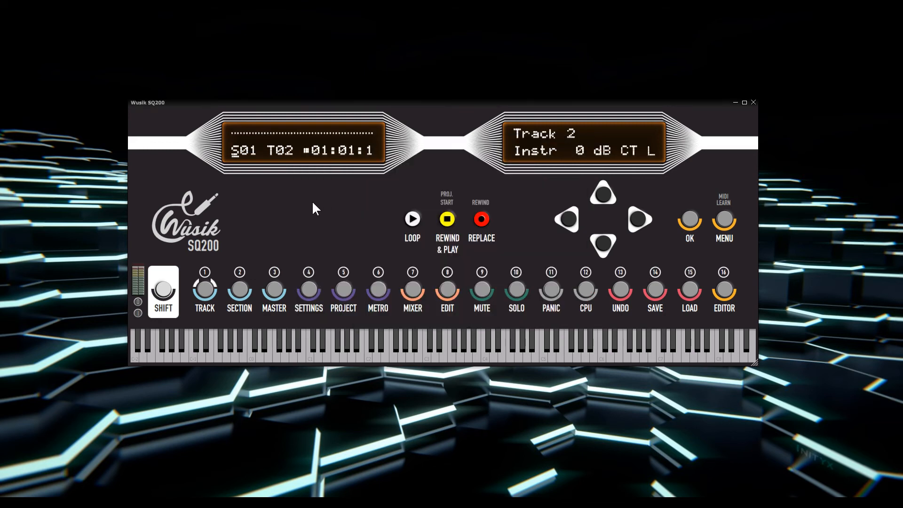
# Step: Add a new audio track and open the sample folder browser for it
pyautogui.press('Up')
pyautogui.press('Down')
pyautogui.press('Left')
pyautogui.press('Up')
pyautogui.press('Up')
pyautogui.press('Return')
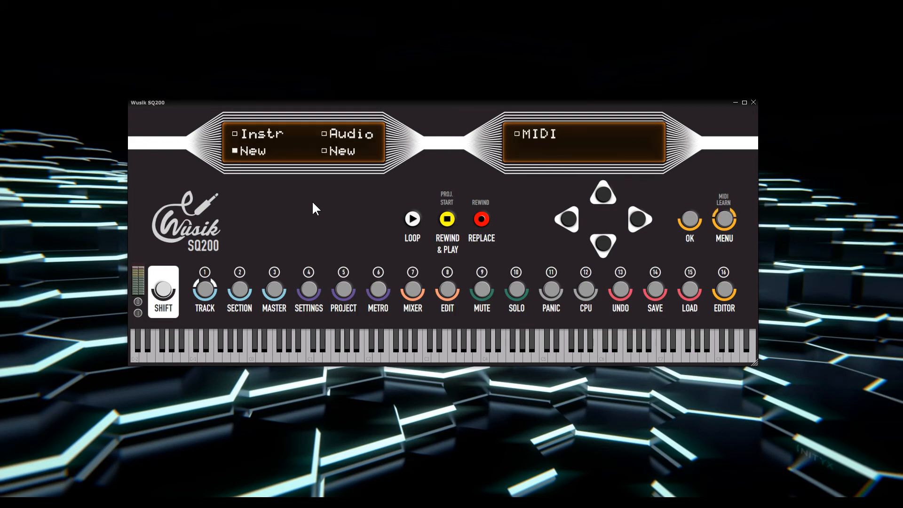
pyautogui.press('Right')
pyautogui.press('Return')
pyautogui.press('Down')
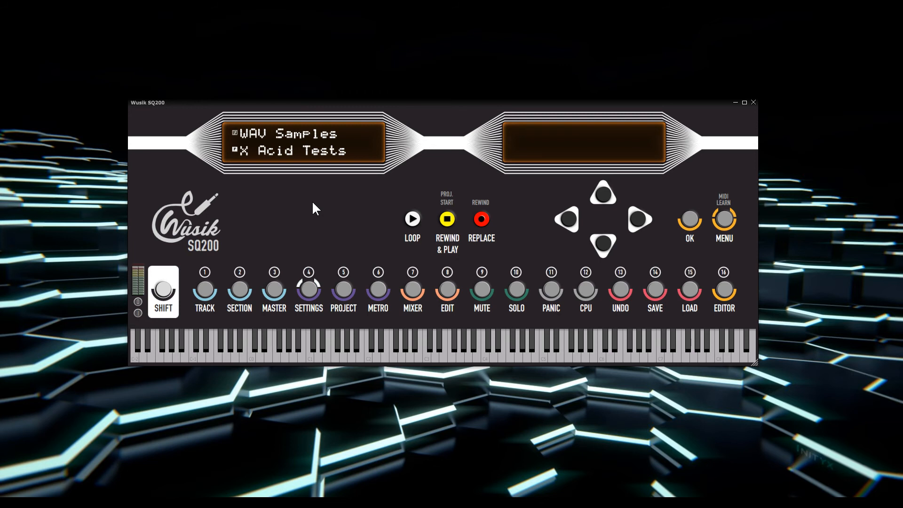
# Step: Move between the WAV Samples and X Acid Tests folders and open WAV Samples
pyautogui.press('Up')
pyautogui.press('Down')
pyautogui.press('Up')
pyautogui.press('Down')
pyautogui.press('Down')
pyautogui.press('Return')
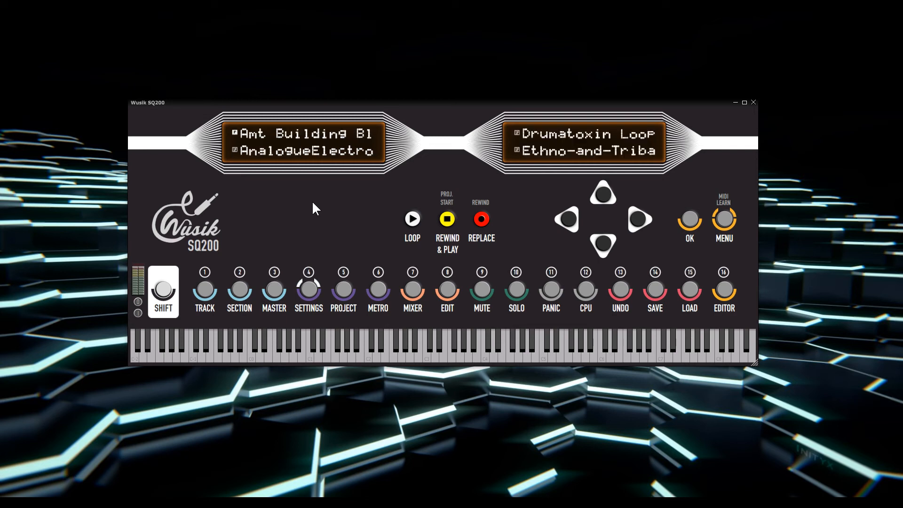
# Step: Open the Field Recordings folder and the Nature Comp 001 folder inside it
pyautogui.press('Right')
pyautogui.press('Right')
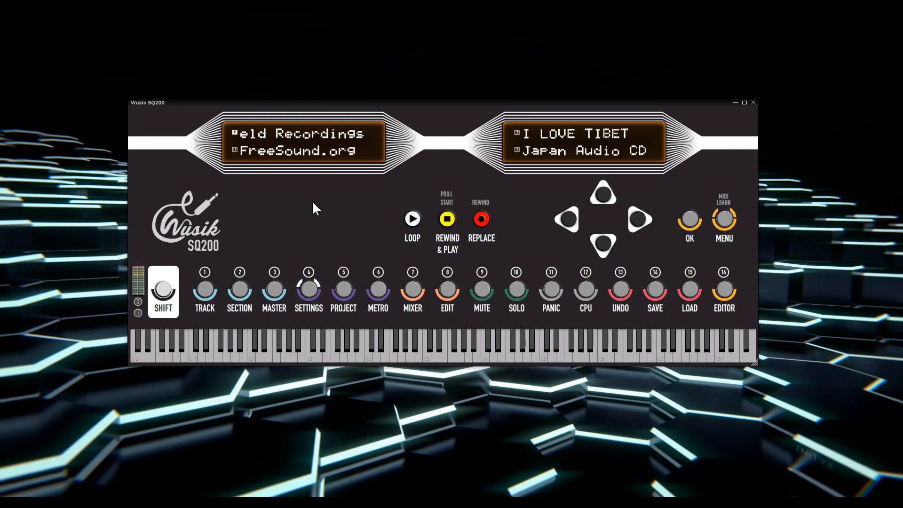
pyautogui.press('Return')
pyautogui.press('Down')
pyautogui.press('Right')
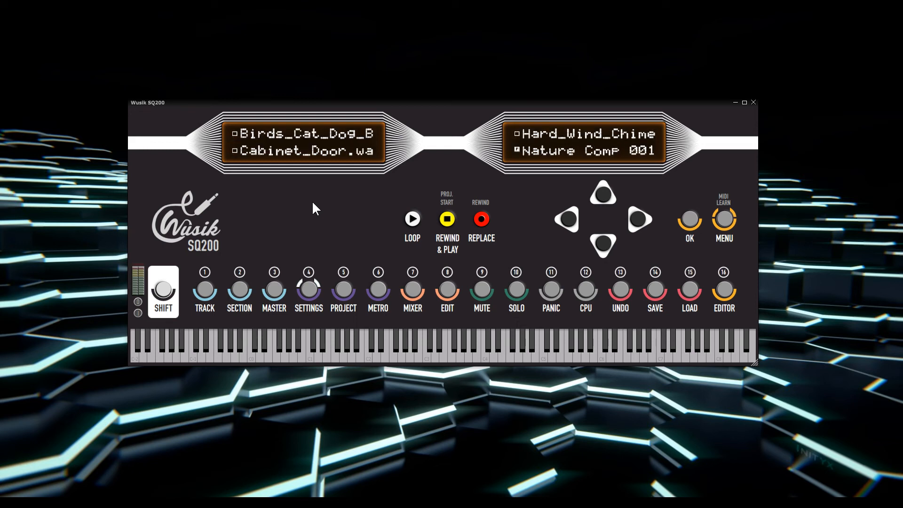
pyautogui.press('Return')
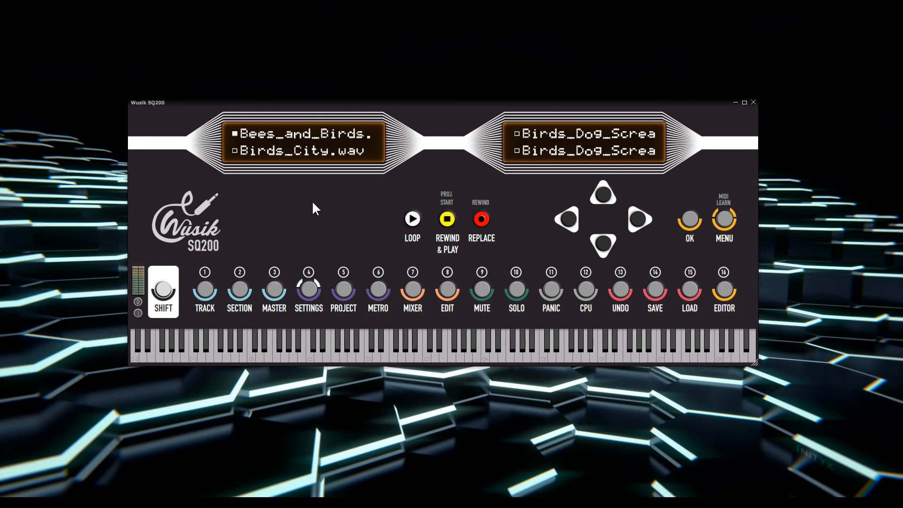
# Step: Look through the recordings in the Nature Comp 001 folder as far as Watter_Ground
pyautogui.press('Down')
pyautogui.press('Right')
pyautogui.press('Right')
pyautogui.press('Up')
pyautogui.press('Left')
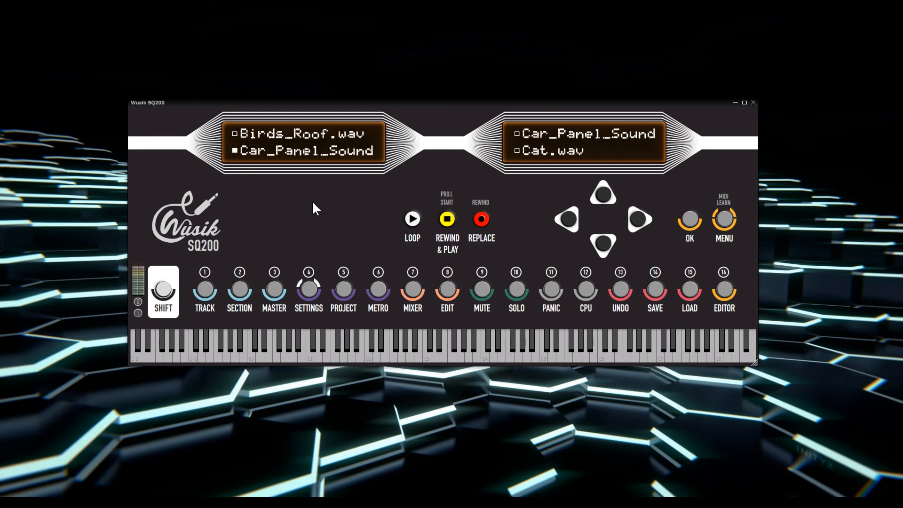
pyautogui.press('Right')
pyautogui.press('Right')
pyautogui.press('Right')
pyautogui.press('Right')
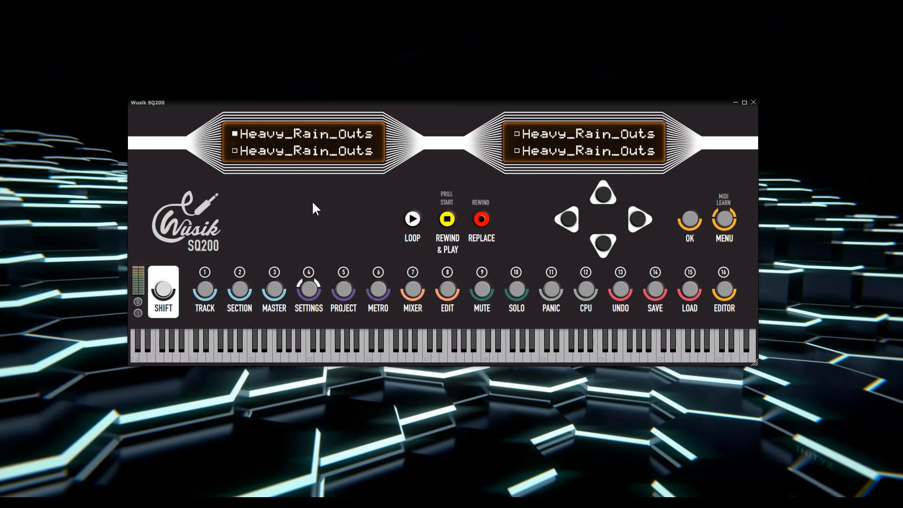
pyautogui.press('Right')
pyautogui.press('Right')
pyautogui.press('Right')
pyautogui.press('Right')
pyautogui.press('Down')
pyautogui.press('Right')
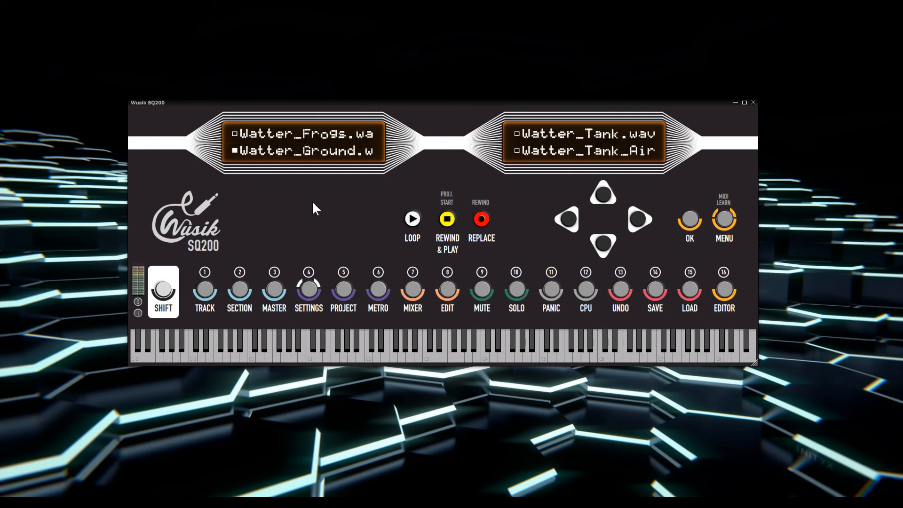
# Step: Look back through the recordings list up to Bees_and_Birds at its beginning
pyautogui.press('Up')
pyautogui.press('Up')
pyautogui.press('Up')
pyautogui.press('Up')
pyautogui.press('Up')
pyautogui.press('Up')
pyautogui.press('Up')
pyautogui.press('Up')
pyautogui.press('Up')
pyautogui.press('Up')
pyautogui.press('Up')
pyautogui.press('Up')
pyautogui.press('Up')
pyautogui.press('Up')
pyautogui.press('Up')
pyautogui.press('Up')
pyautogui.press('Up')
pyautogui.press('Up')
pyautogui.press('Up')
pyautogui.press('Up')
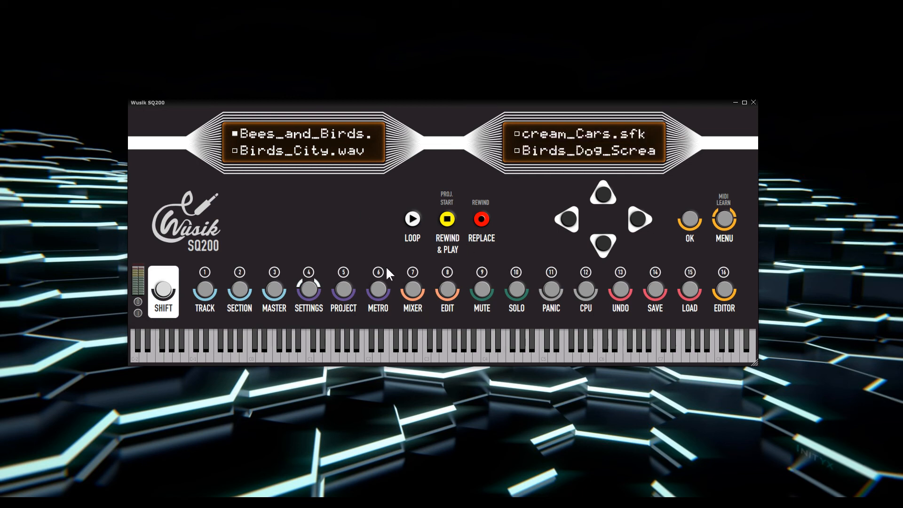
pyautogui.scroll(-1, 620, 295)
# Step: Go back up to the top-level sample folders and open X Acid Tests
pyautogui.click(620, 294)
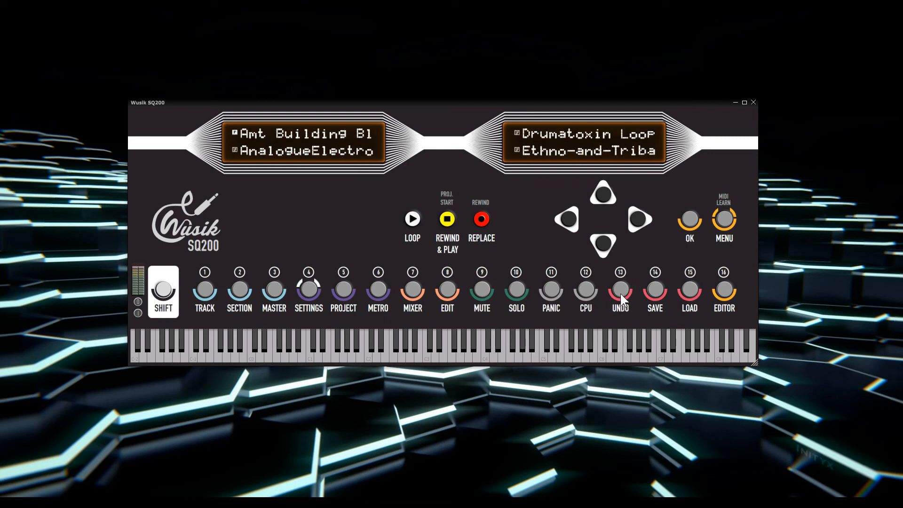
pyautogui.click(620, 293)
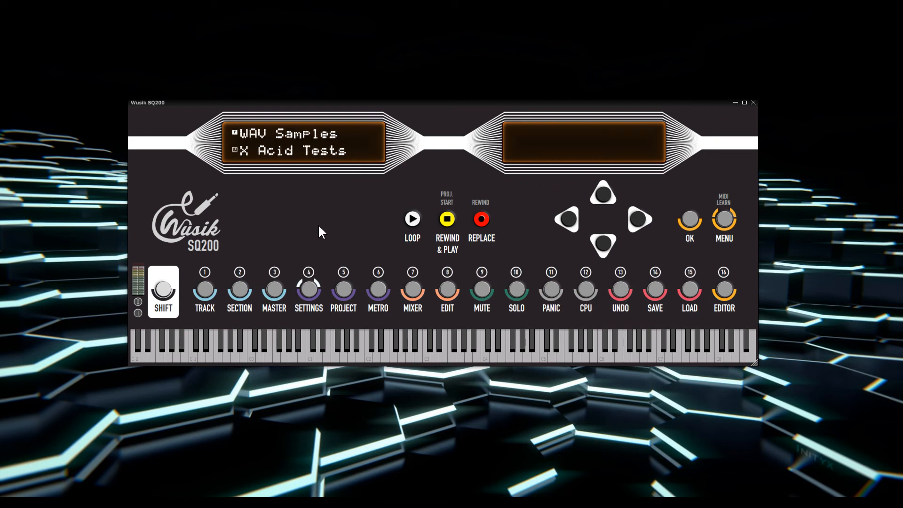
pyautogui.press('Down')
pyautogui.press('Return')
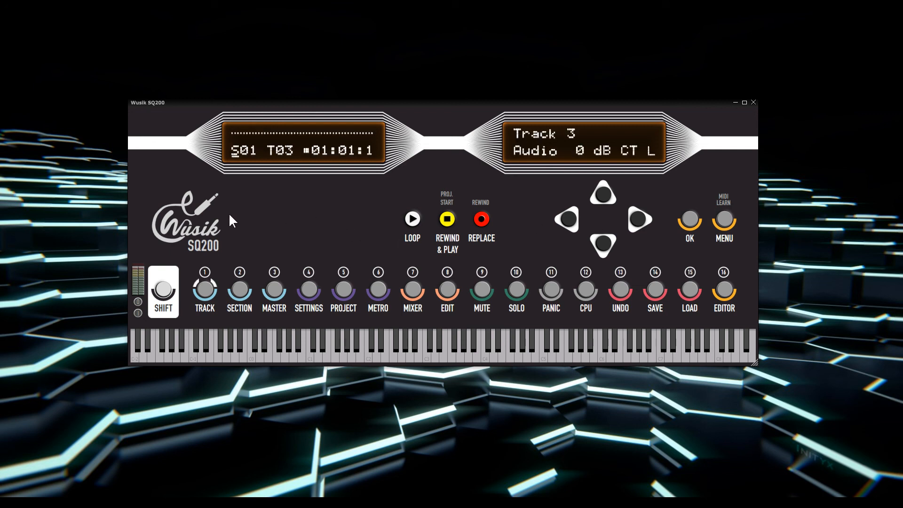
# Step: Examine the general options, including the Skin, Metronome and Play Key choices, and close them
pyautogui.rightClick(202, 214)
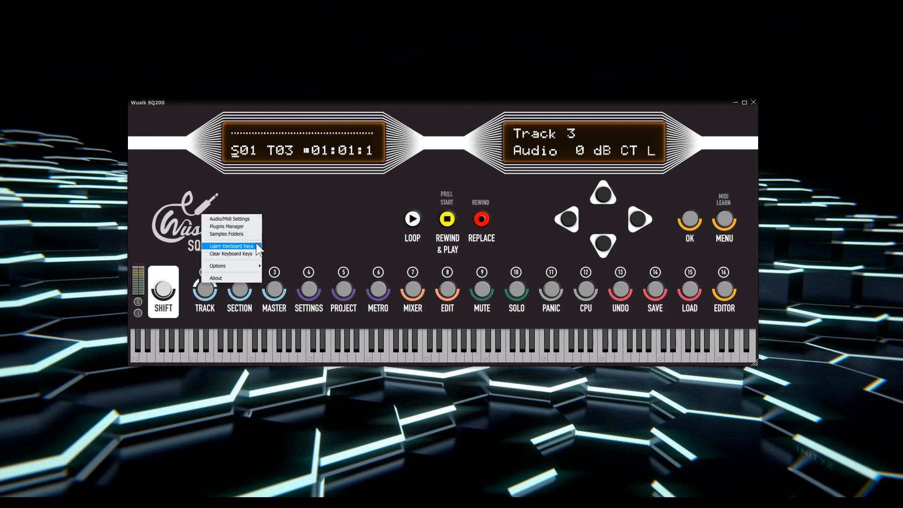
pyautogui.moveTo(250, 267)
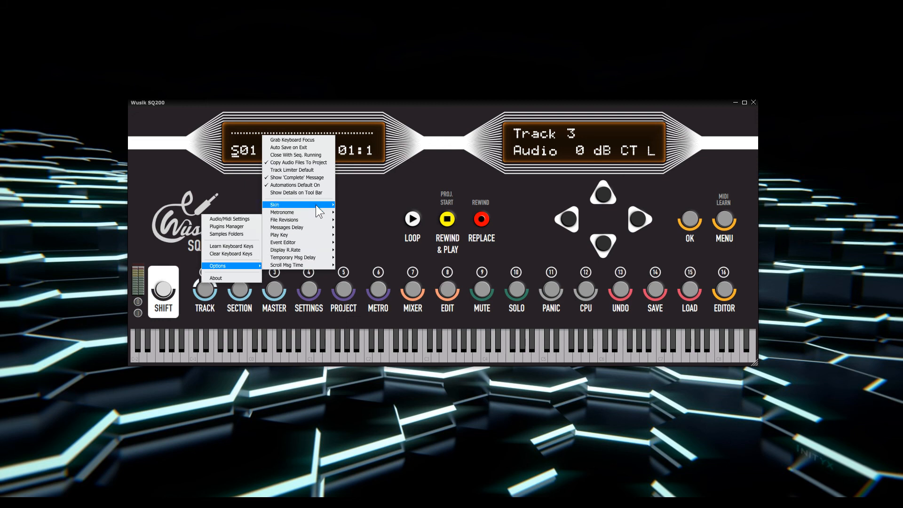
pyautogui.moveTo(316, 203)
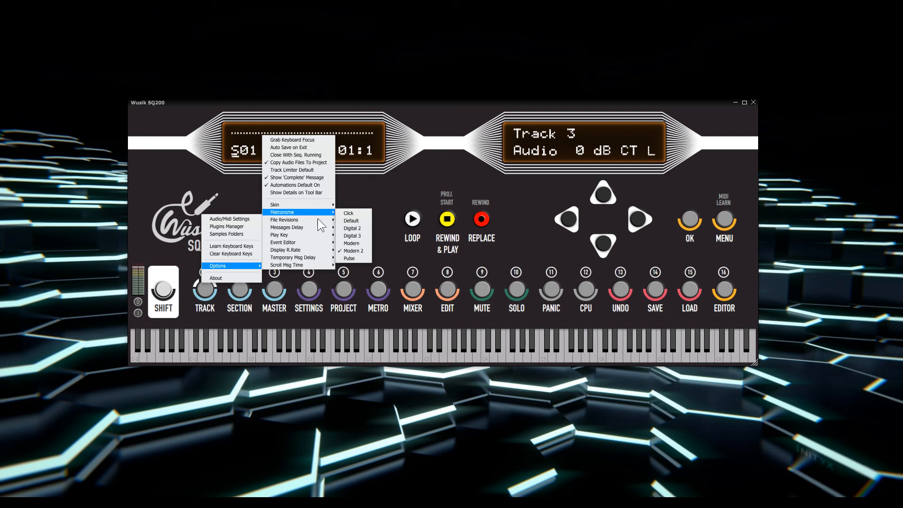
pyautogui.moveTo(315, 236)
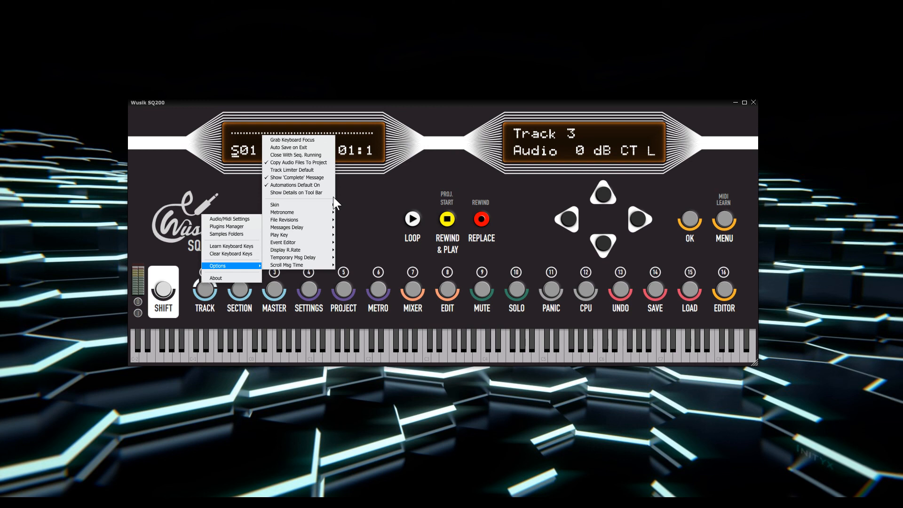
pyautogui.click(369, 203)
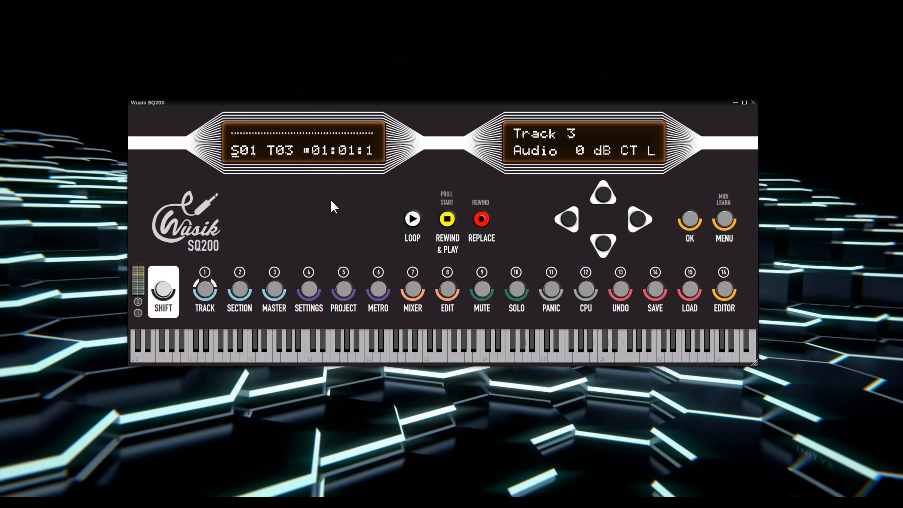